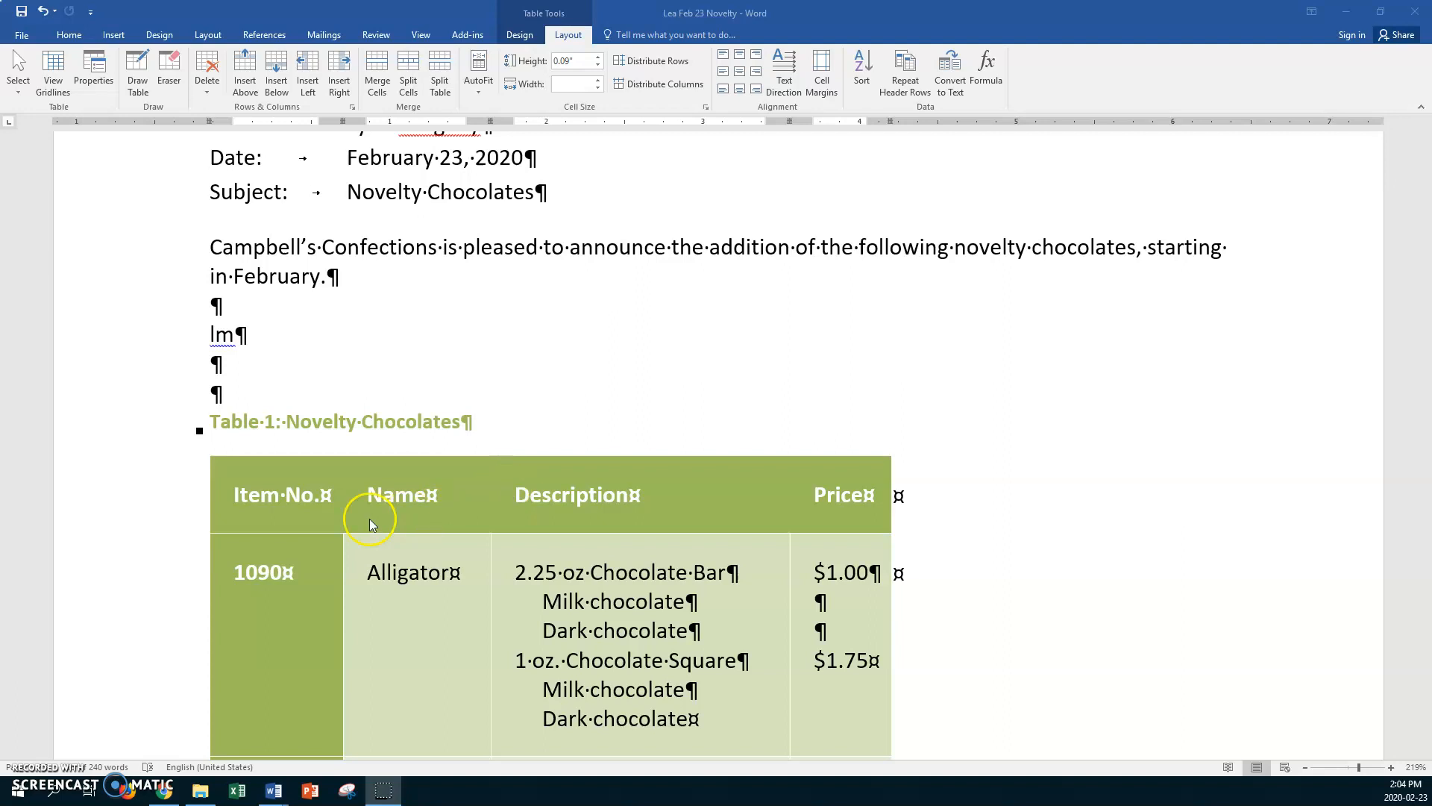
- Sort the entire Novelty Chocolates table by Item No., as Number type in ascending order, and review the row order
left_click(204, 450)
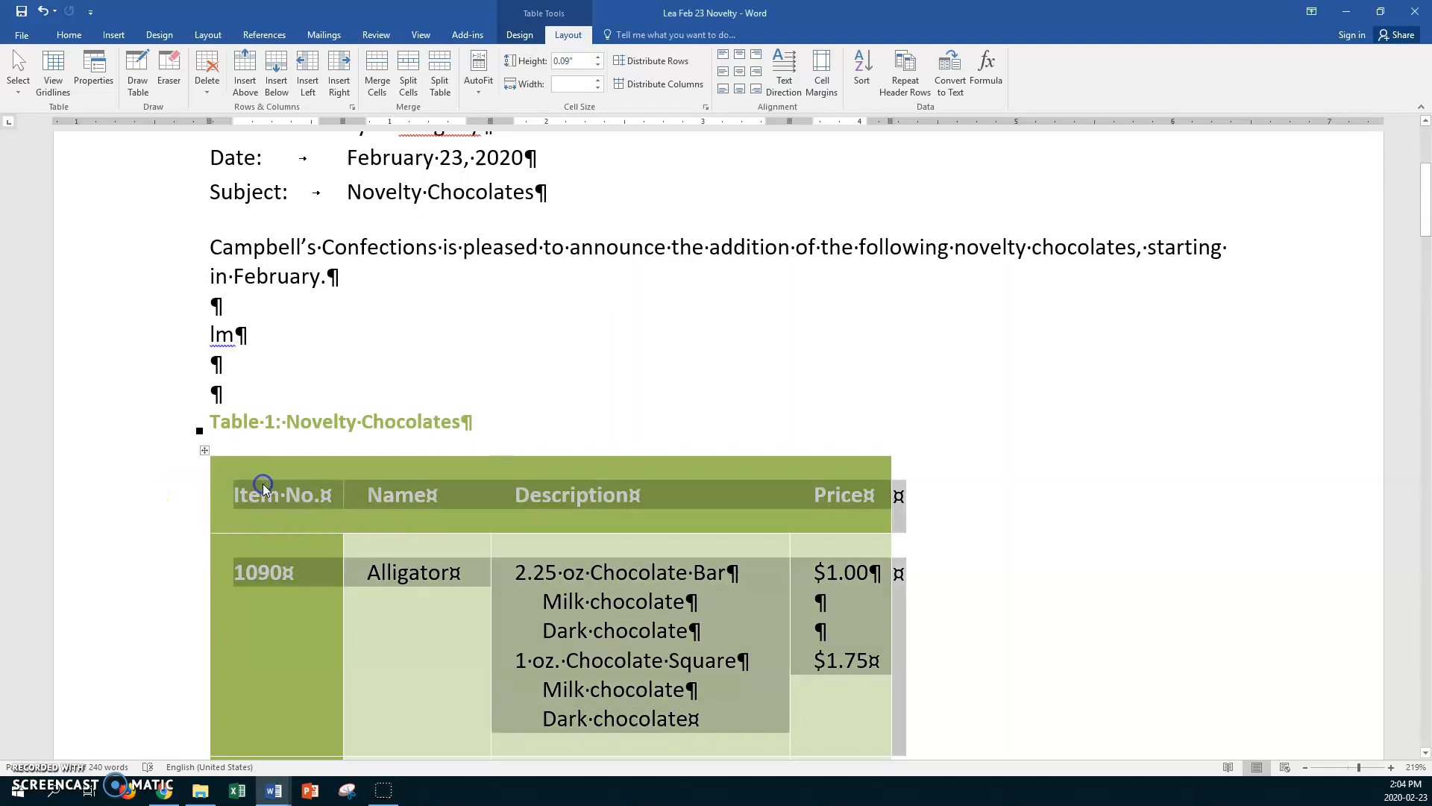
left_click(205, 450)
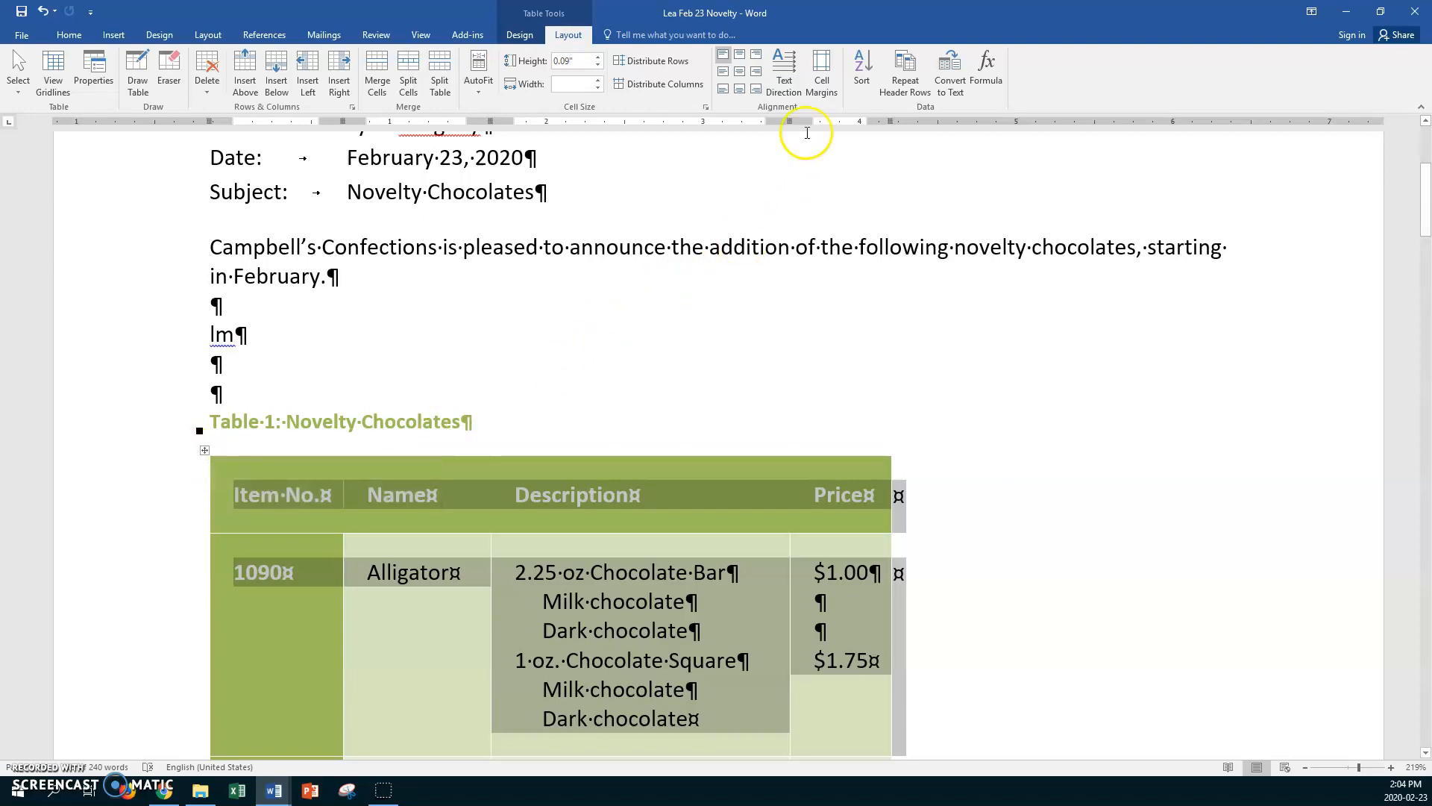
left_click(864, 70)
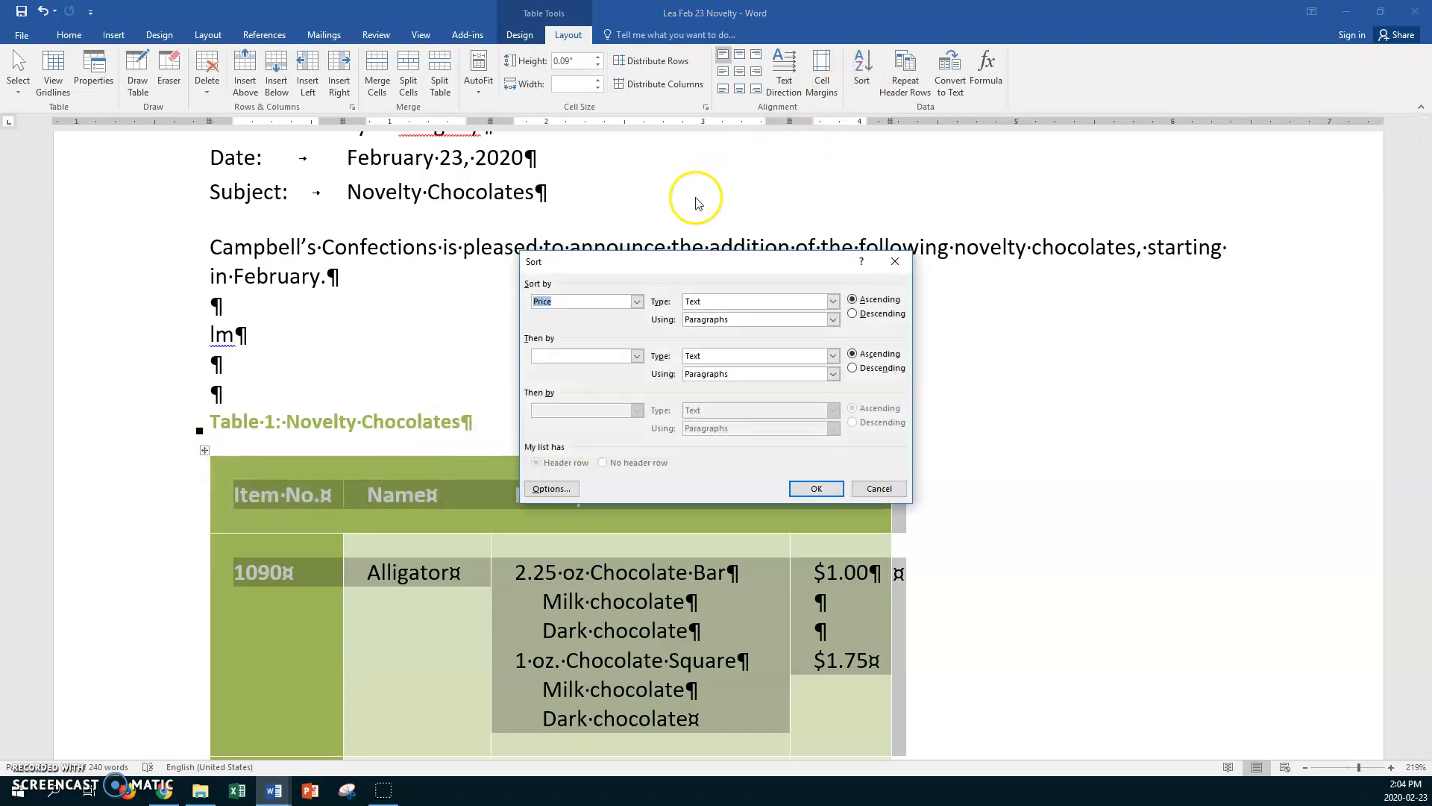
left_click(636, 300)
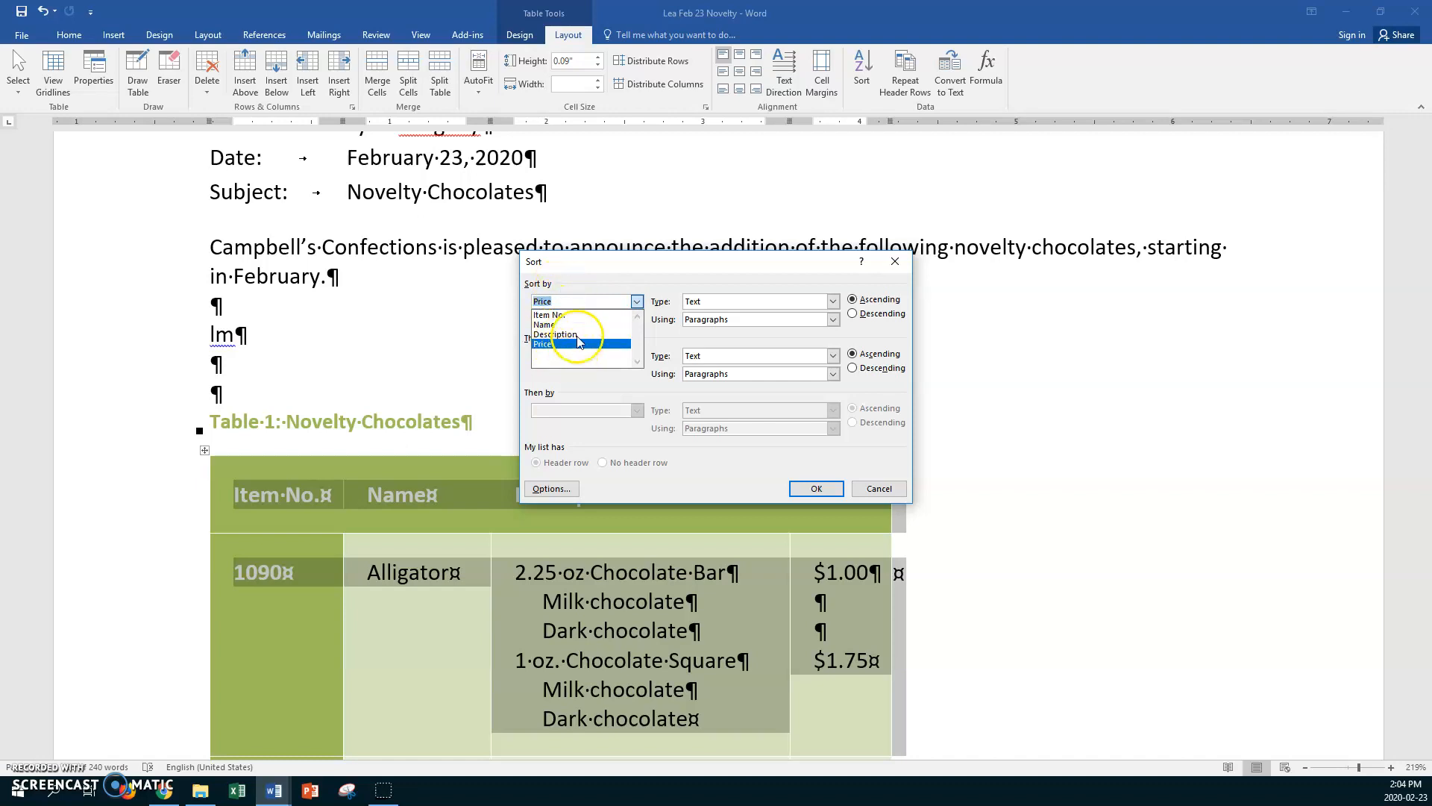
left_click(558, 316)
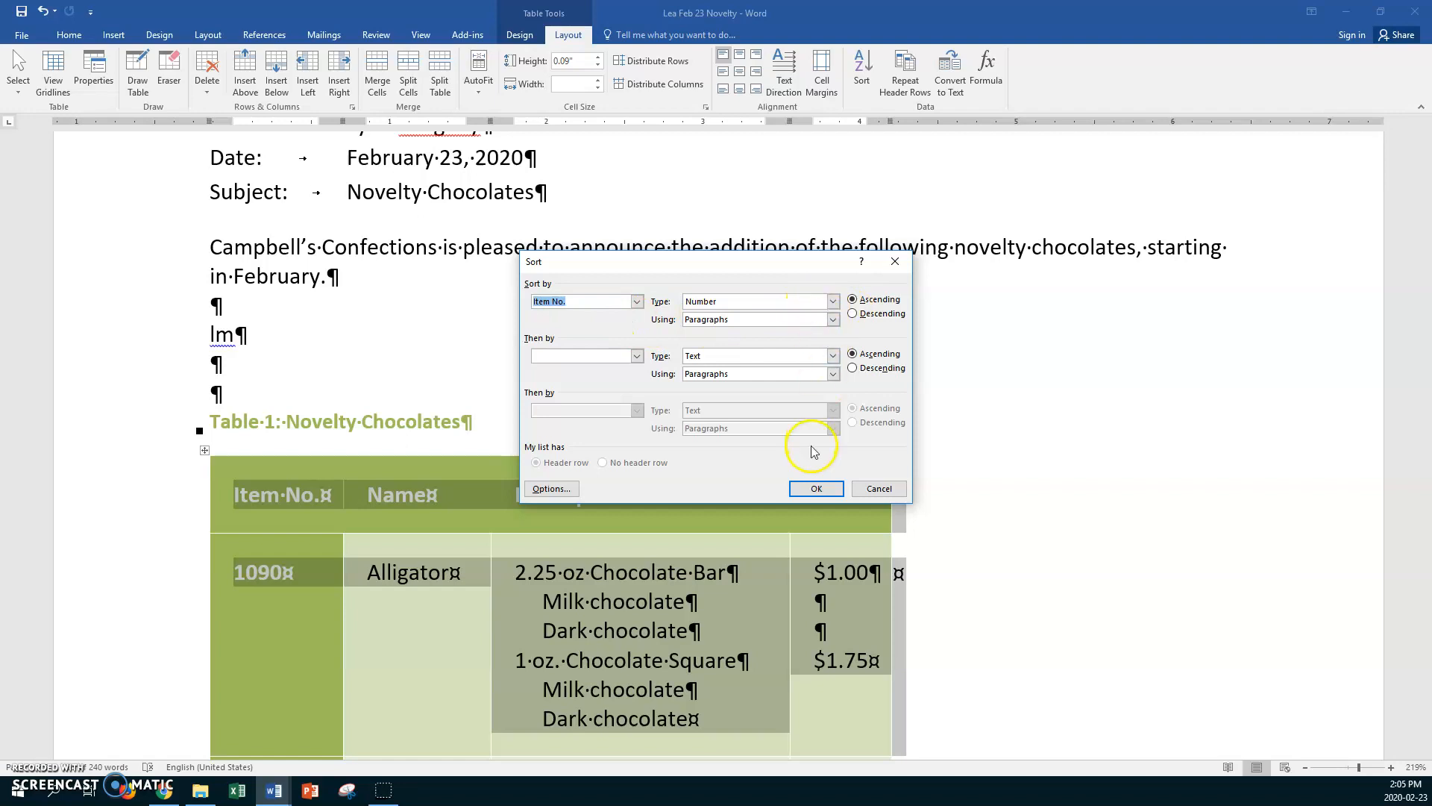
left_click(816, 488)
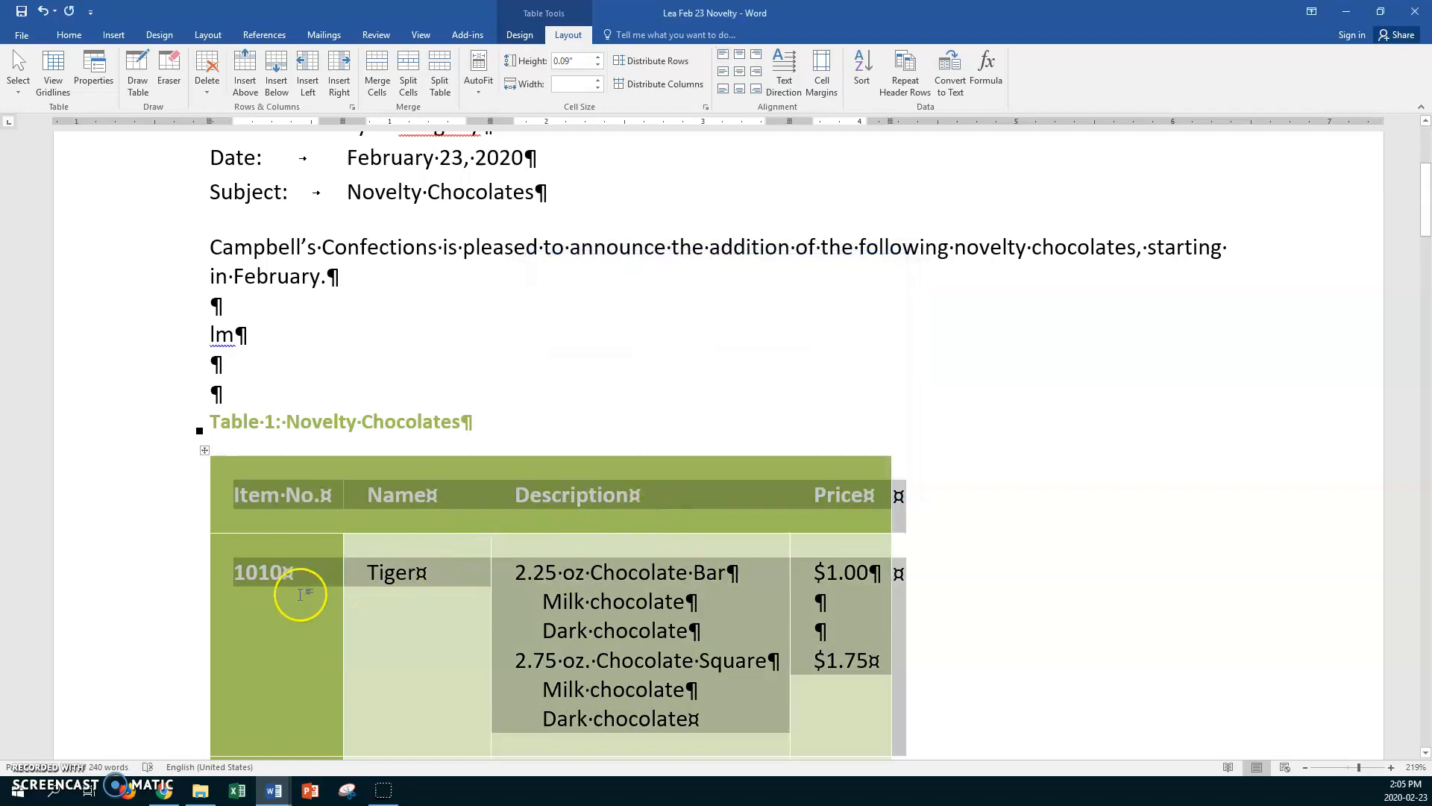
scroll(298, 591, "down", 7)
scroll(301, 589, "down", 10)
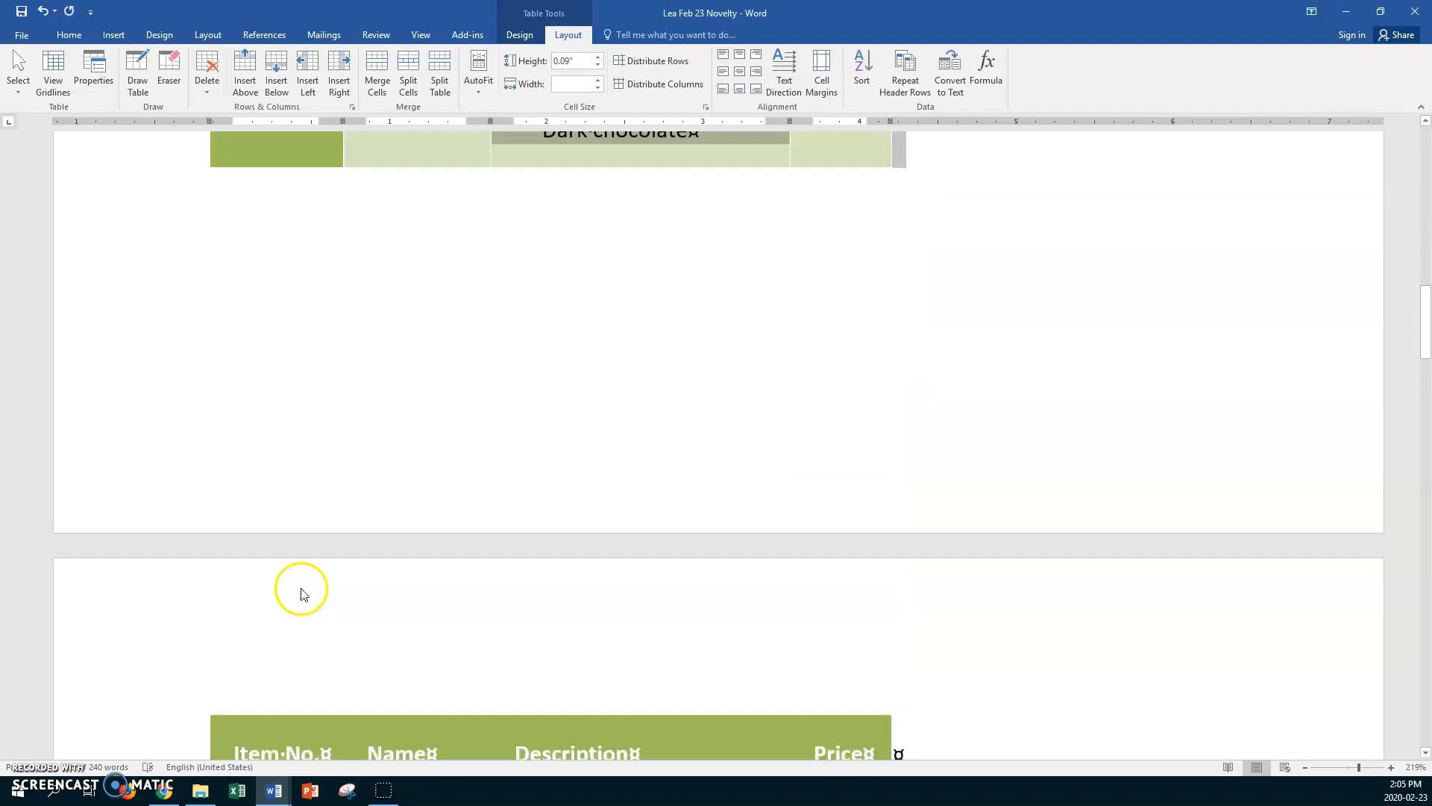
scroll(302, 589, "up", 15)
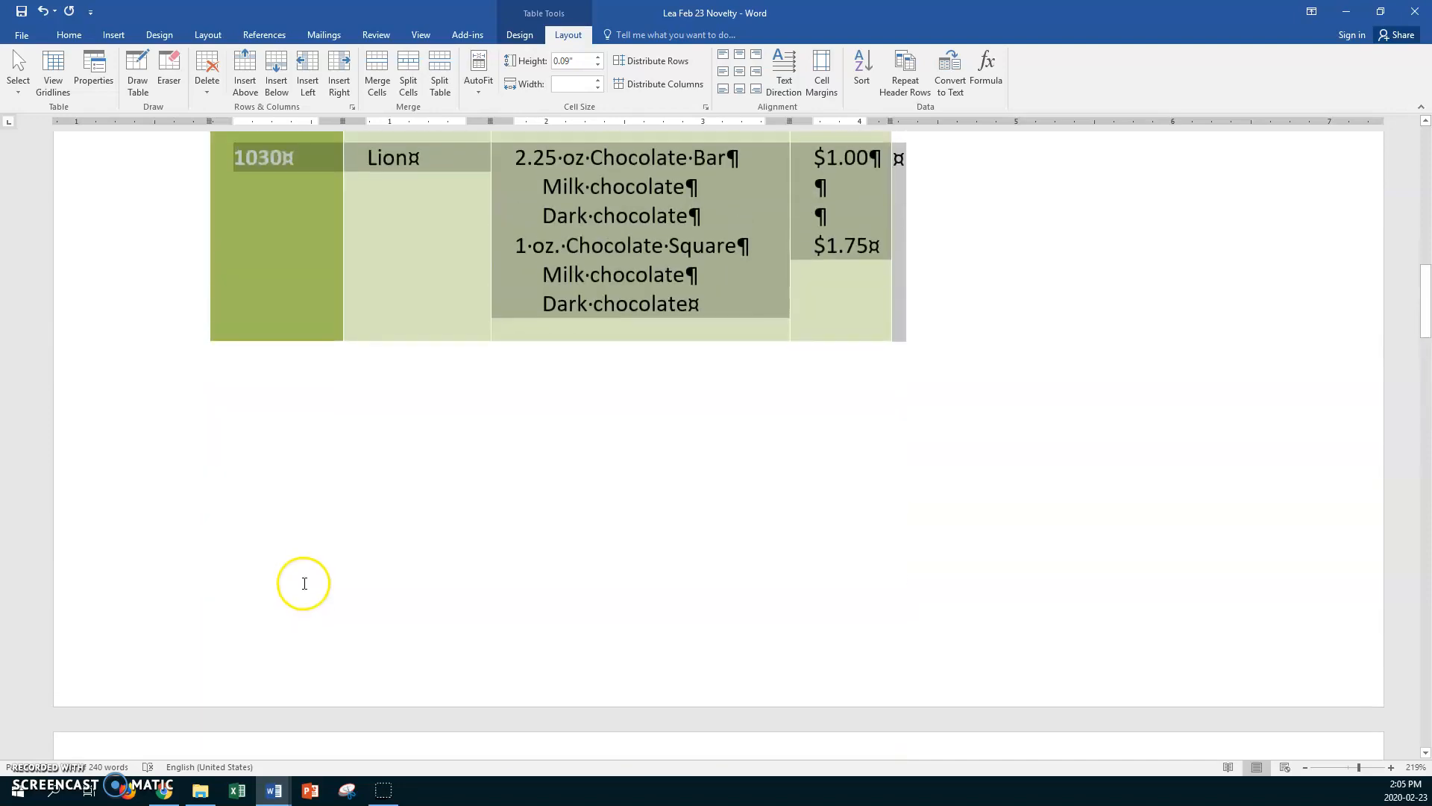
scroll(432, 623, "down", 1)
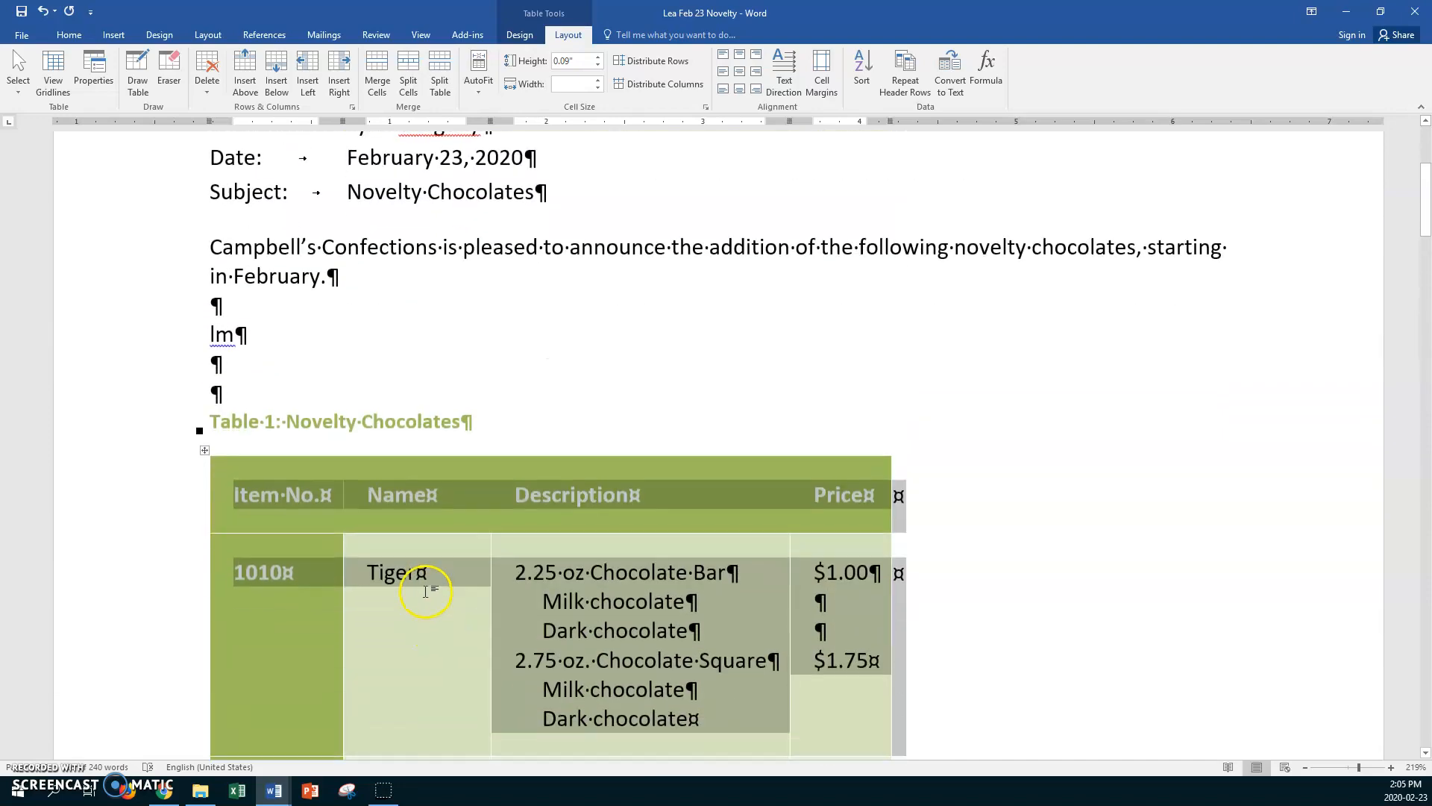
- Sort the Novelty Chocolates table by Name, as Text type in ascending order, and review the row order
left_click(861, 71)
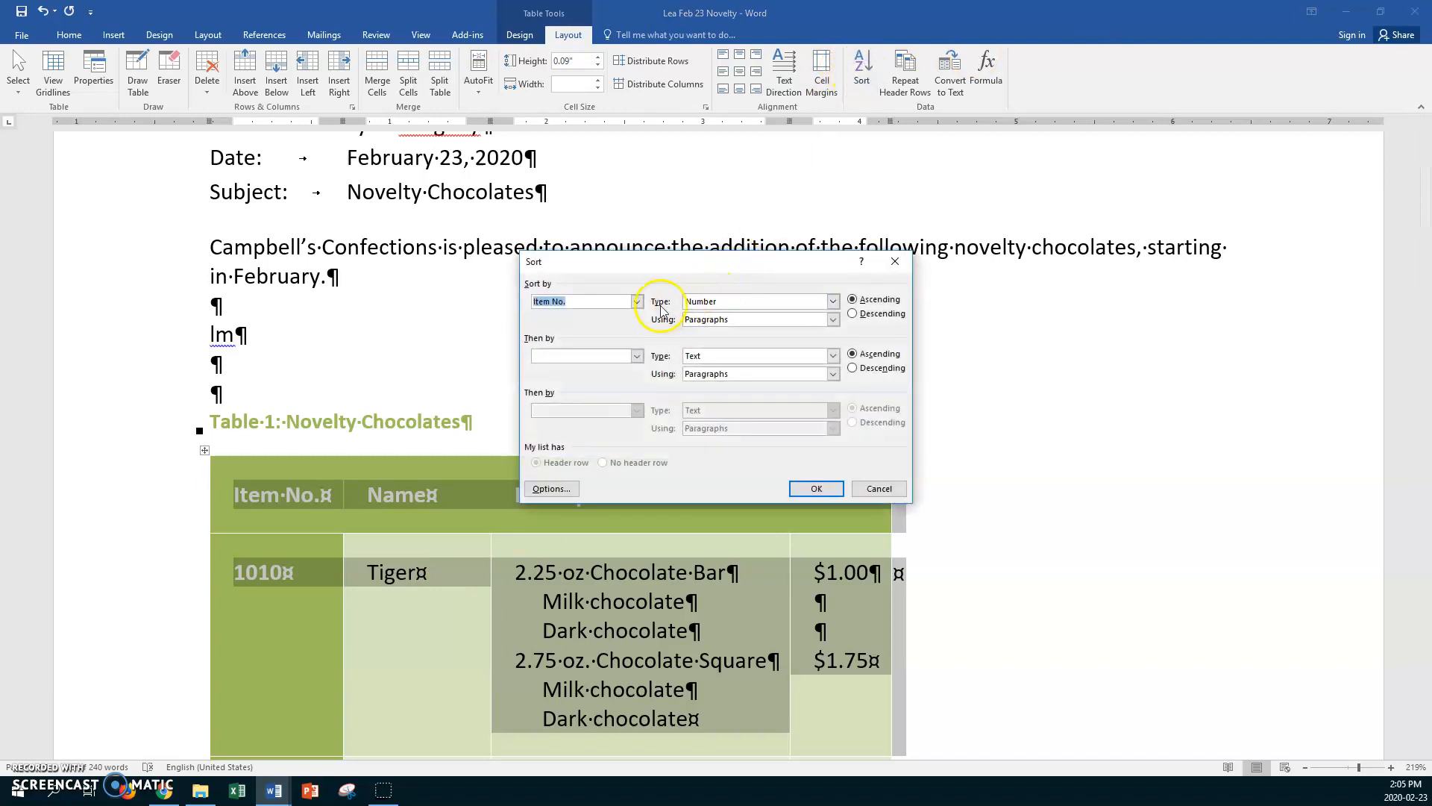
left_click(637, 301)
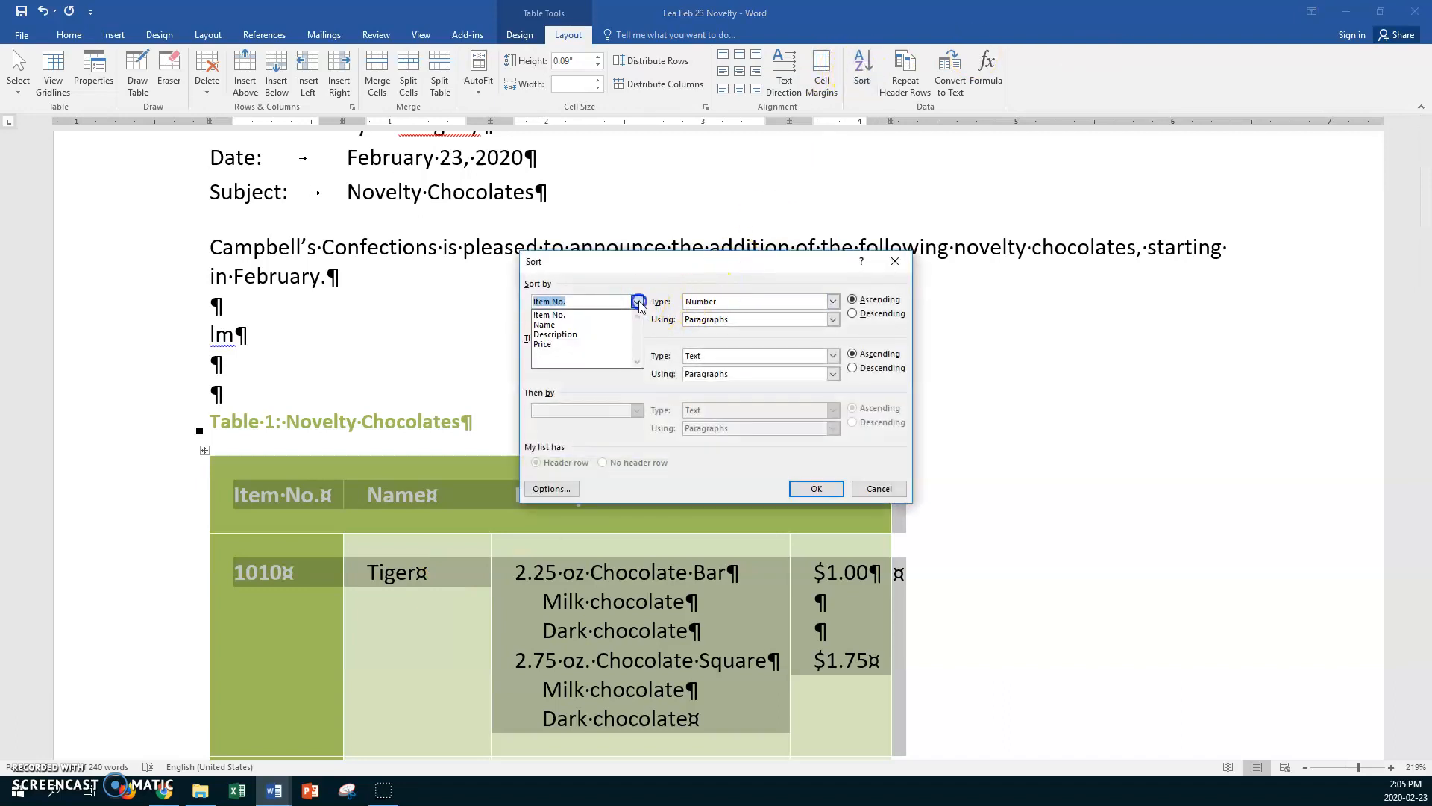
left_click(585, 326)
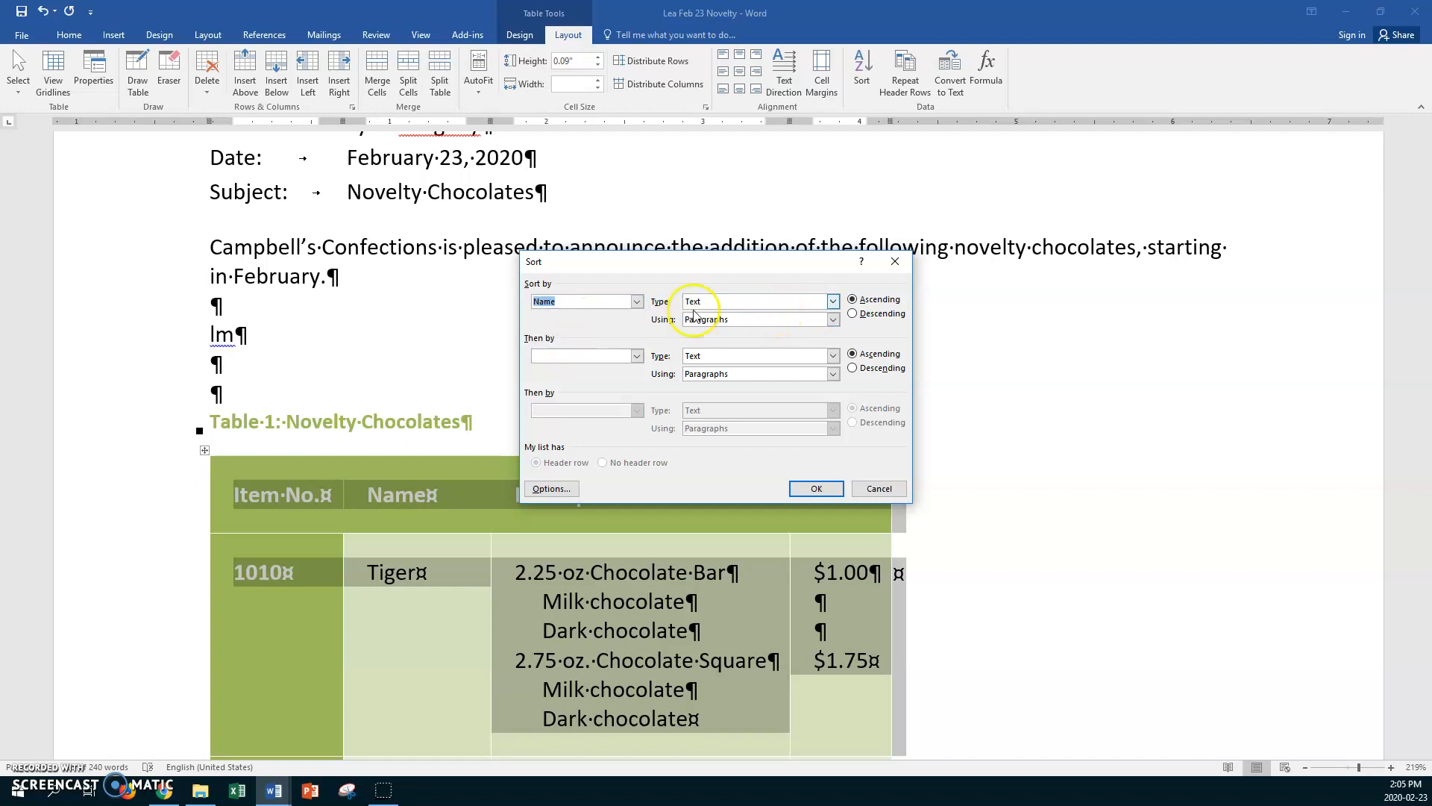
left_click(817, 489)
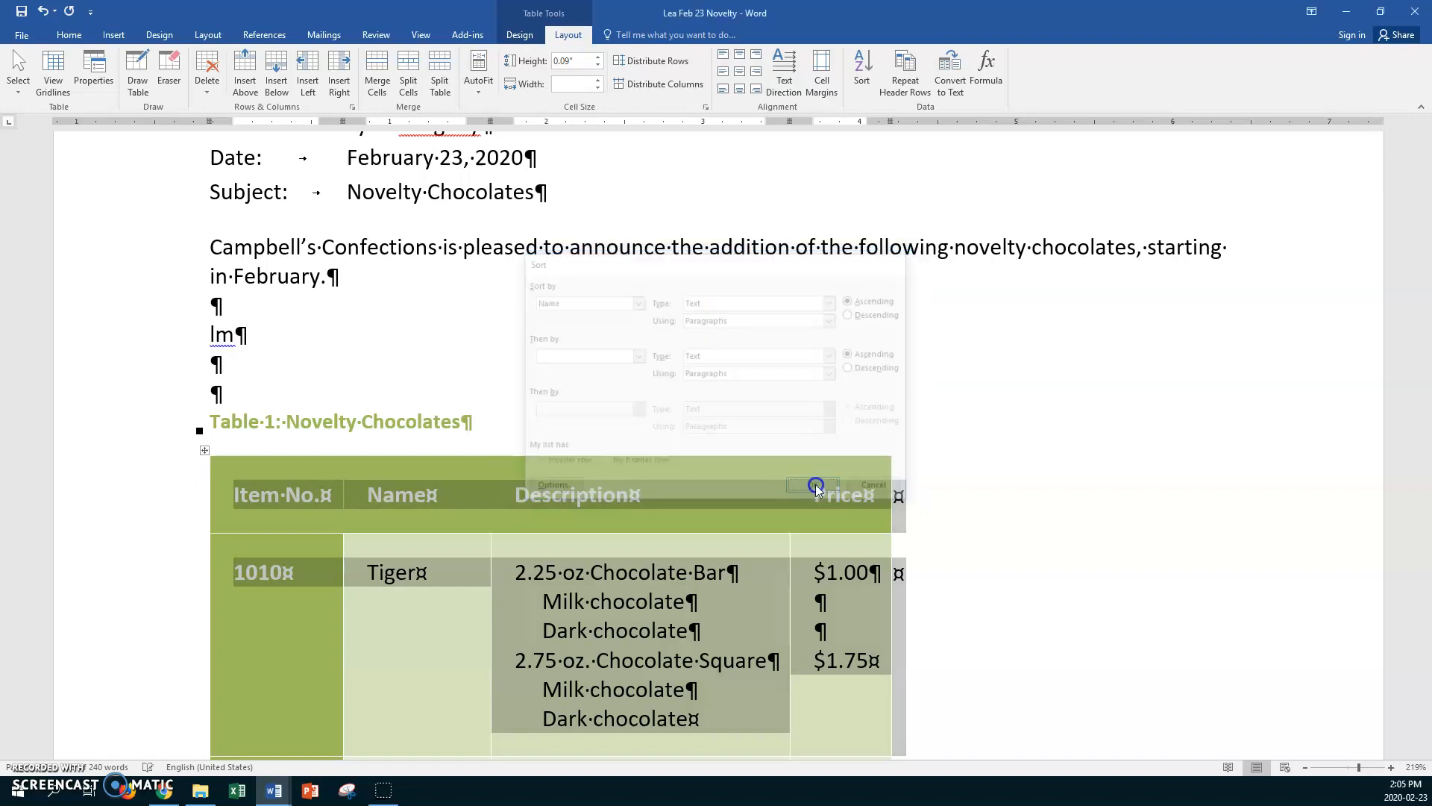
scroll(416, 579, "down", 15)
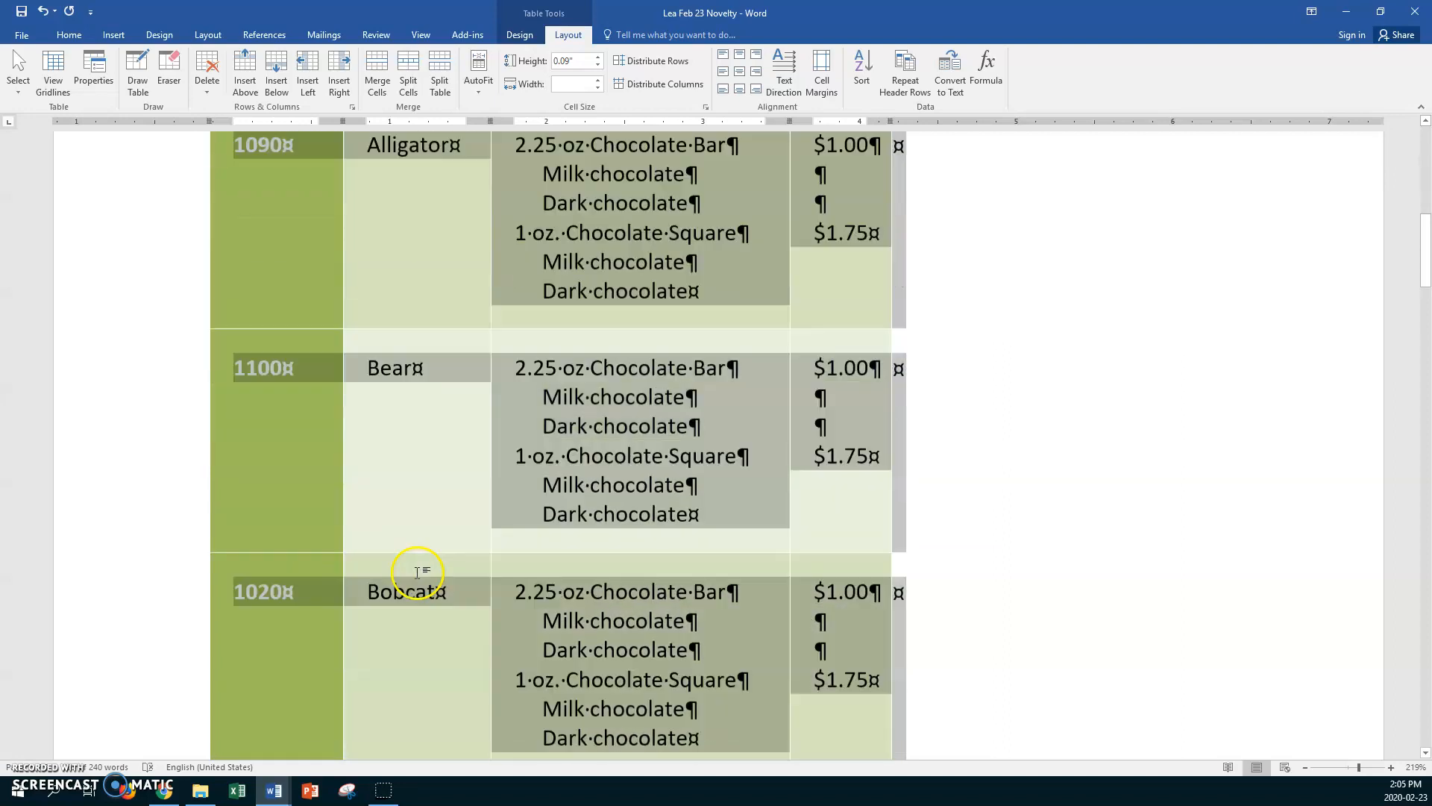
scroll(421, 569, "down", 12)
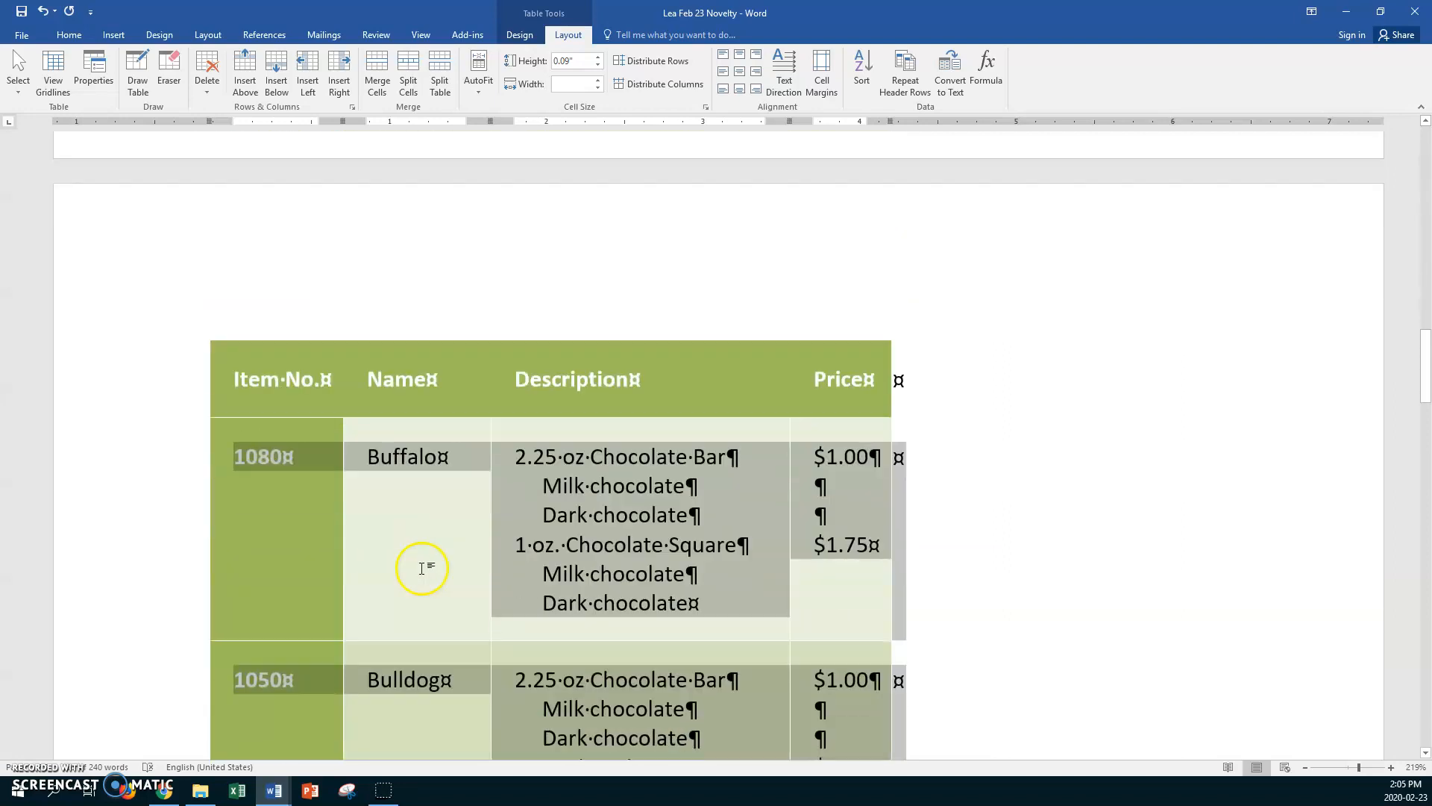
scroll(421, 568, "up", 11)
scroll(421, 569, "up", 15)
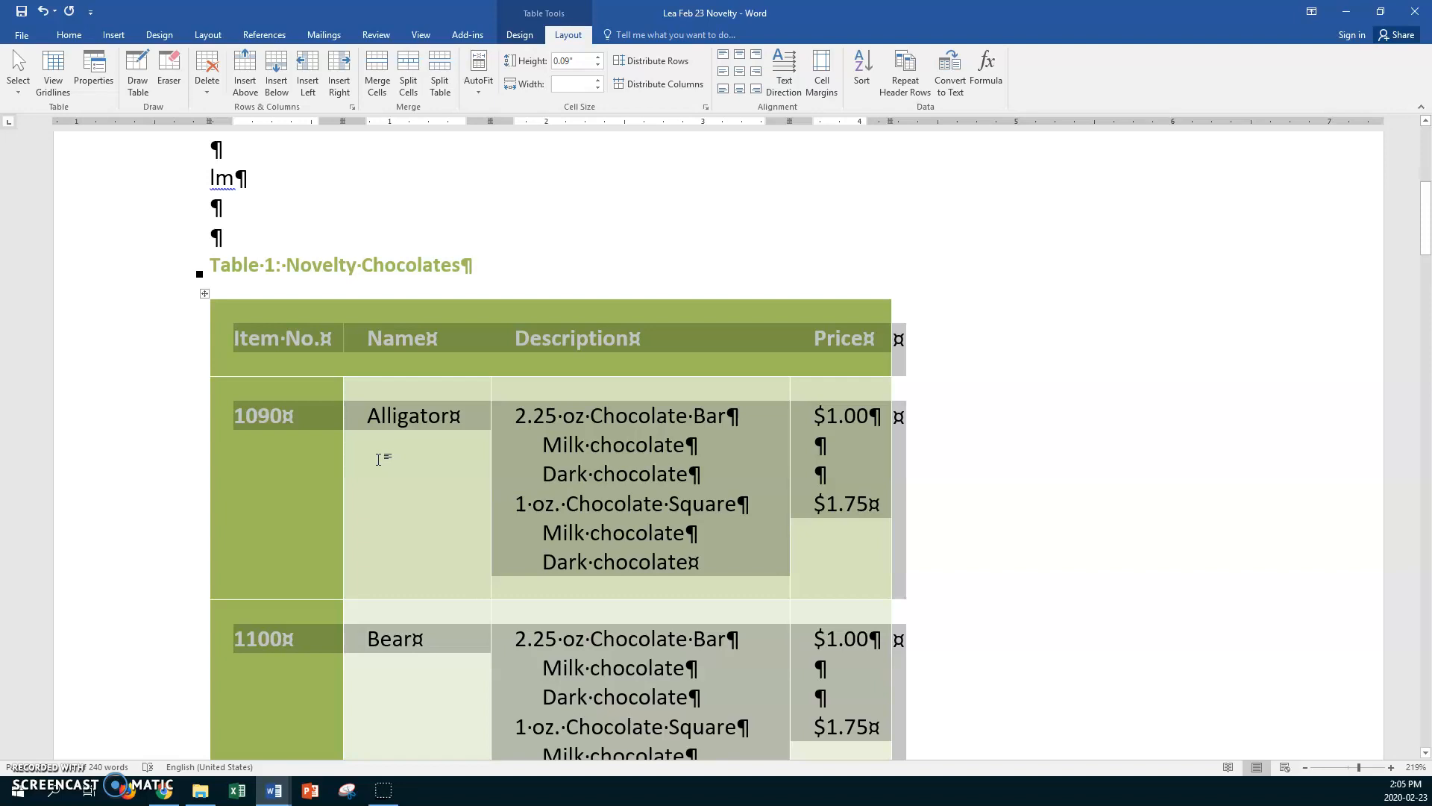
scroll(379, 458, "up", 5)
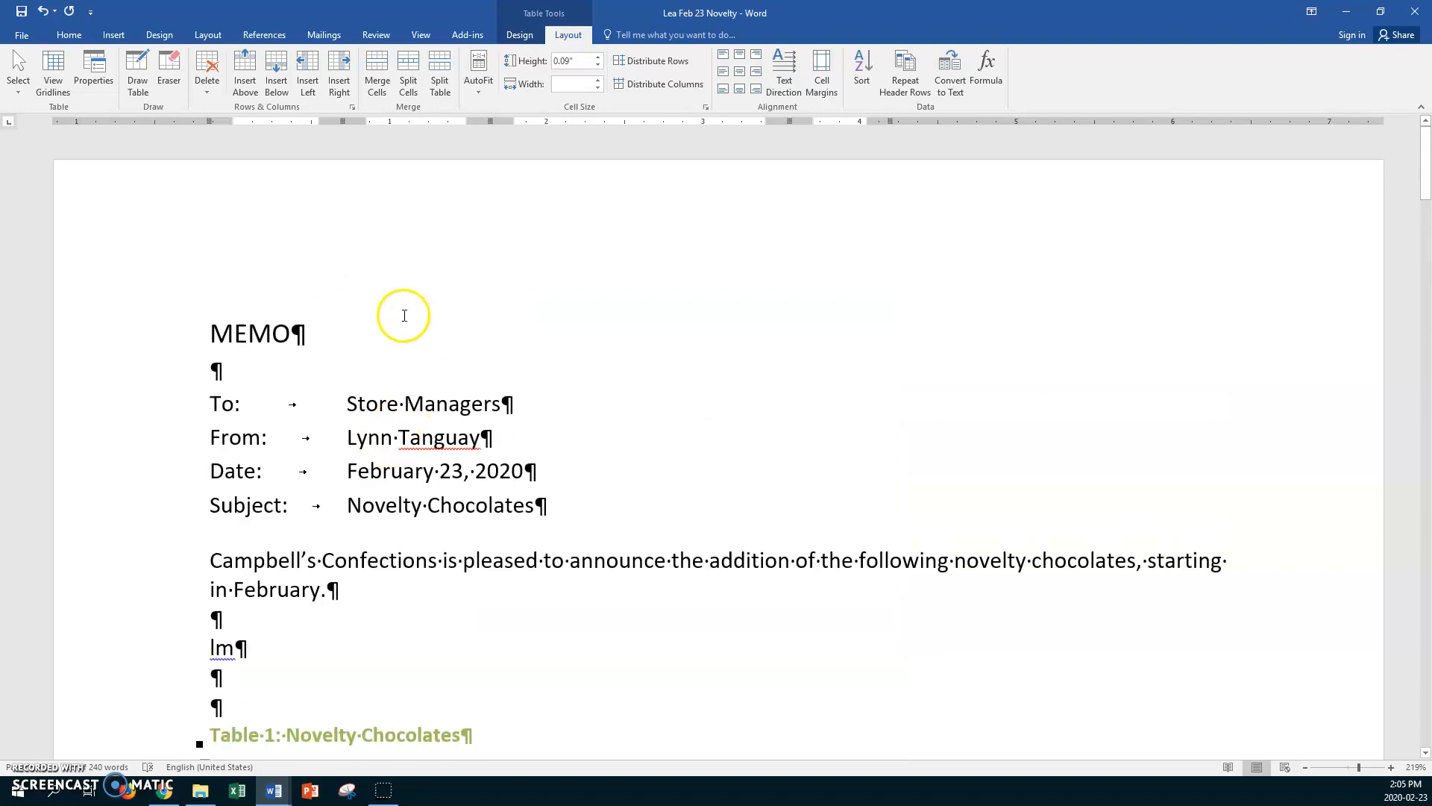
- Insert the built-in Blank header into the memo and enable a different first page
left_click(165, 64)
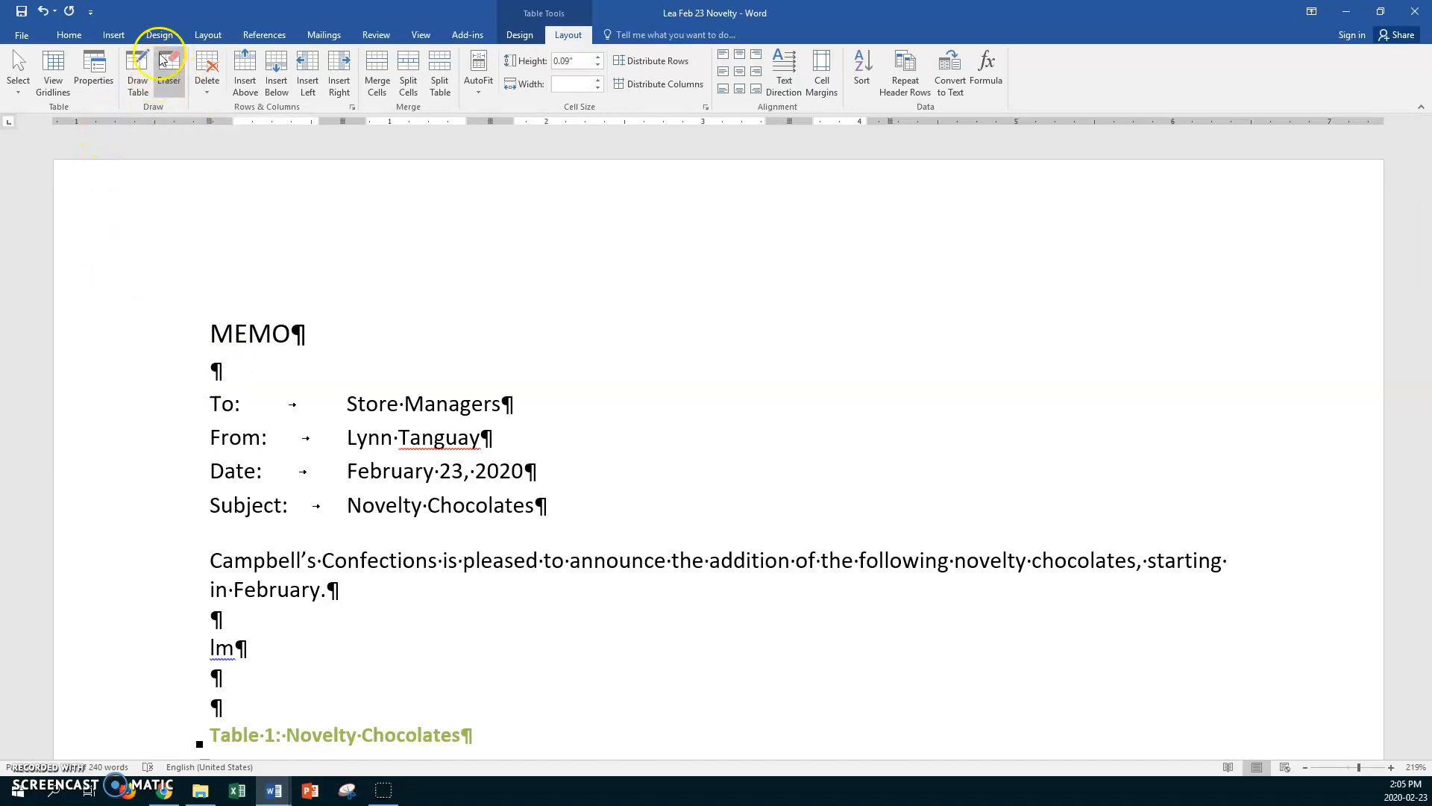
left_click(115, 35)
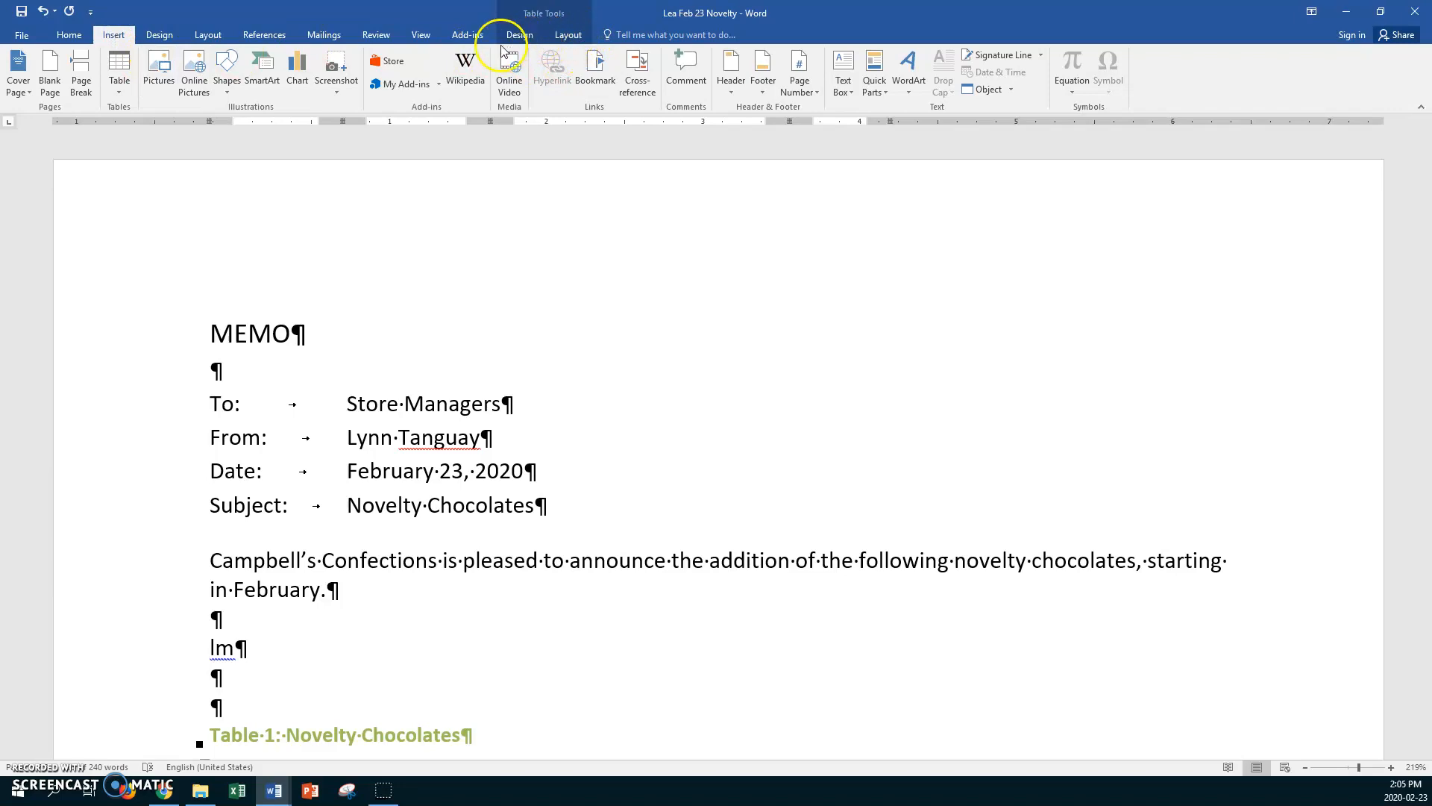
left_click(731, 98)
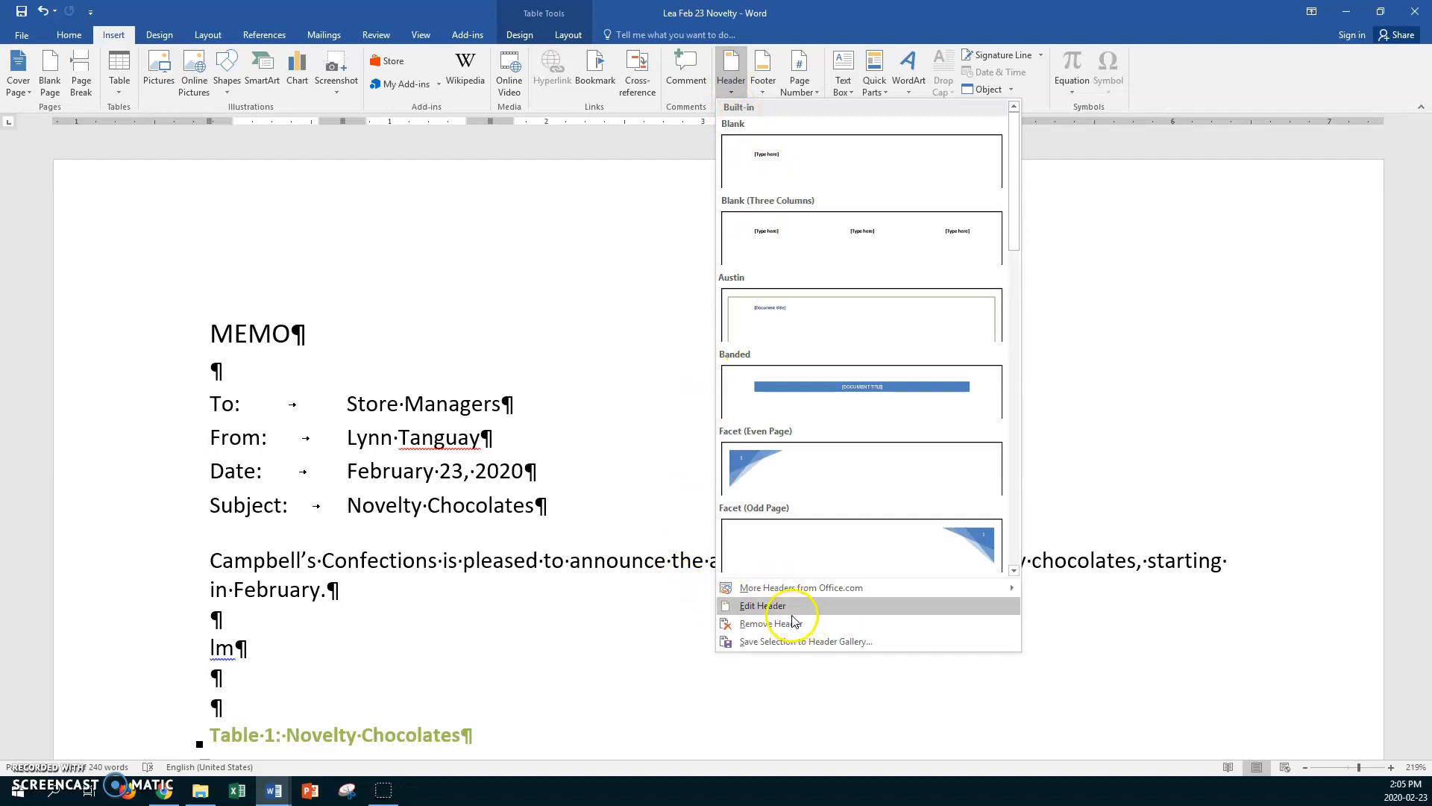
left_click(790, 166)
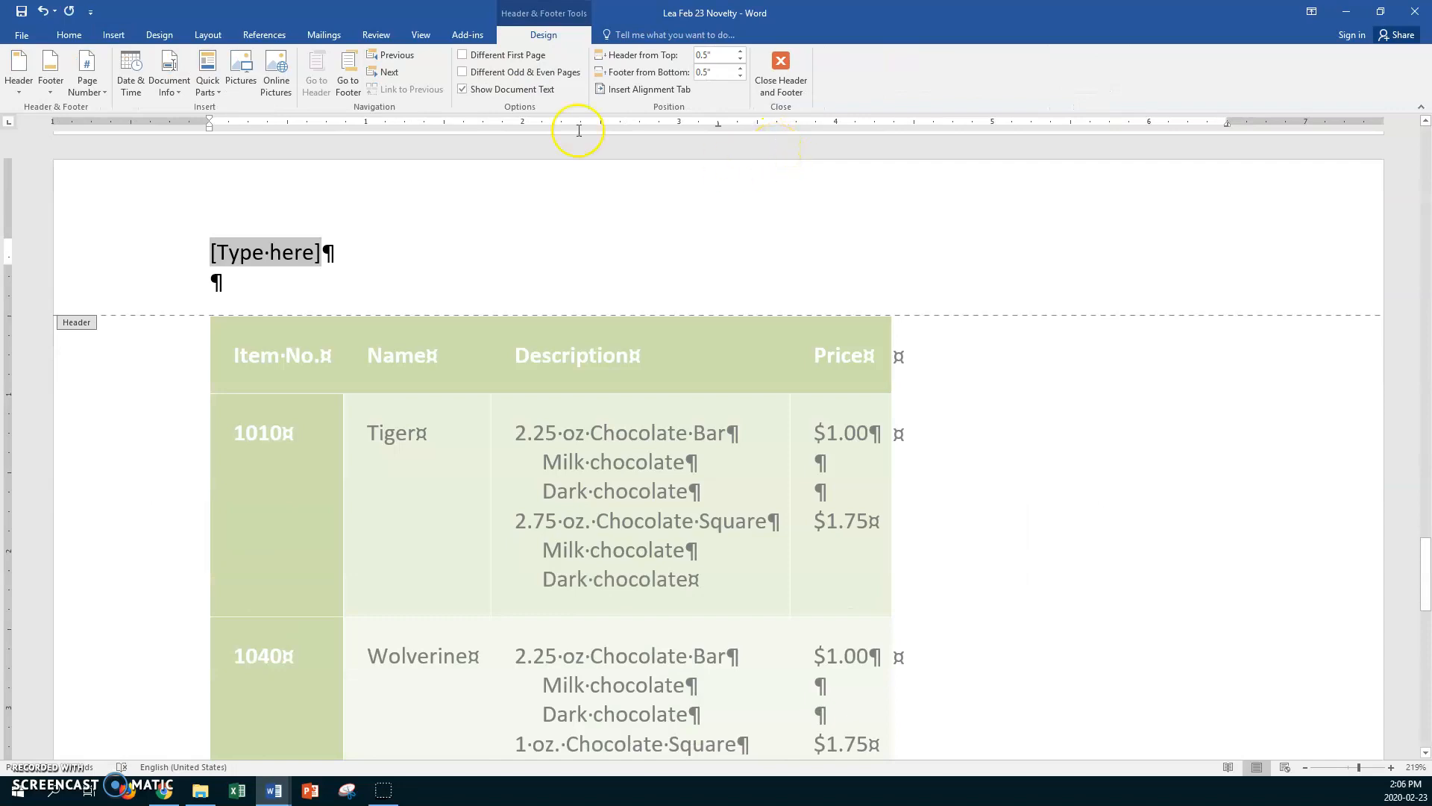
left_click(464, 55)
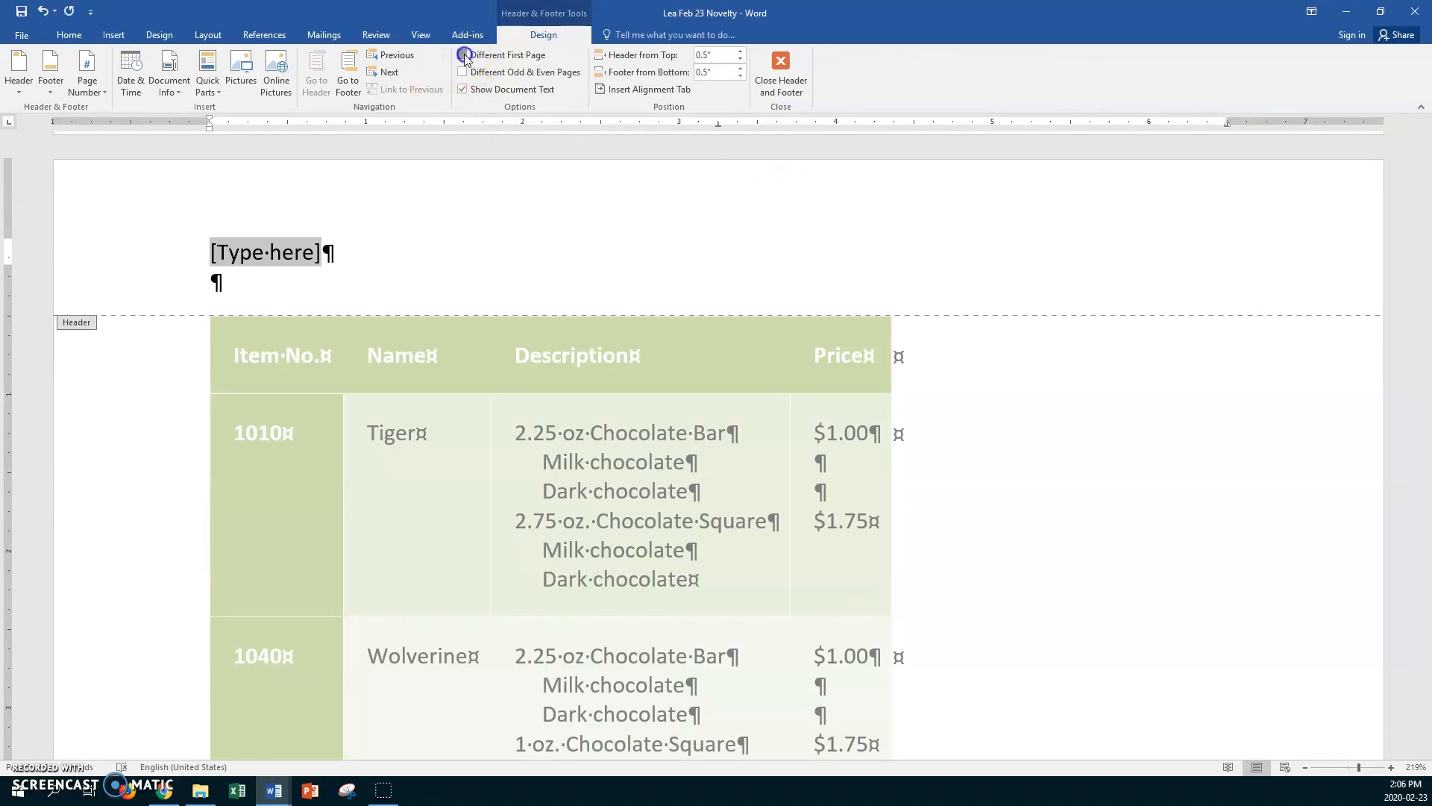
- Check the first-page header, and delete the "[Type here]" placeholder and extra paragraph from the page 2 header
left_click(395, 55)
left_click(242, 246)
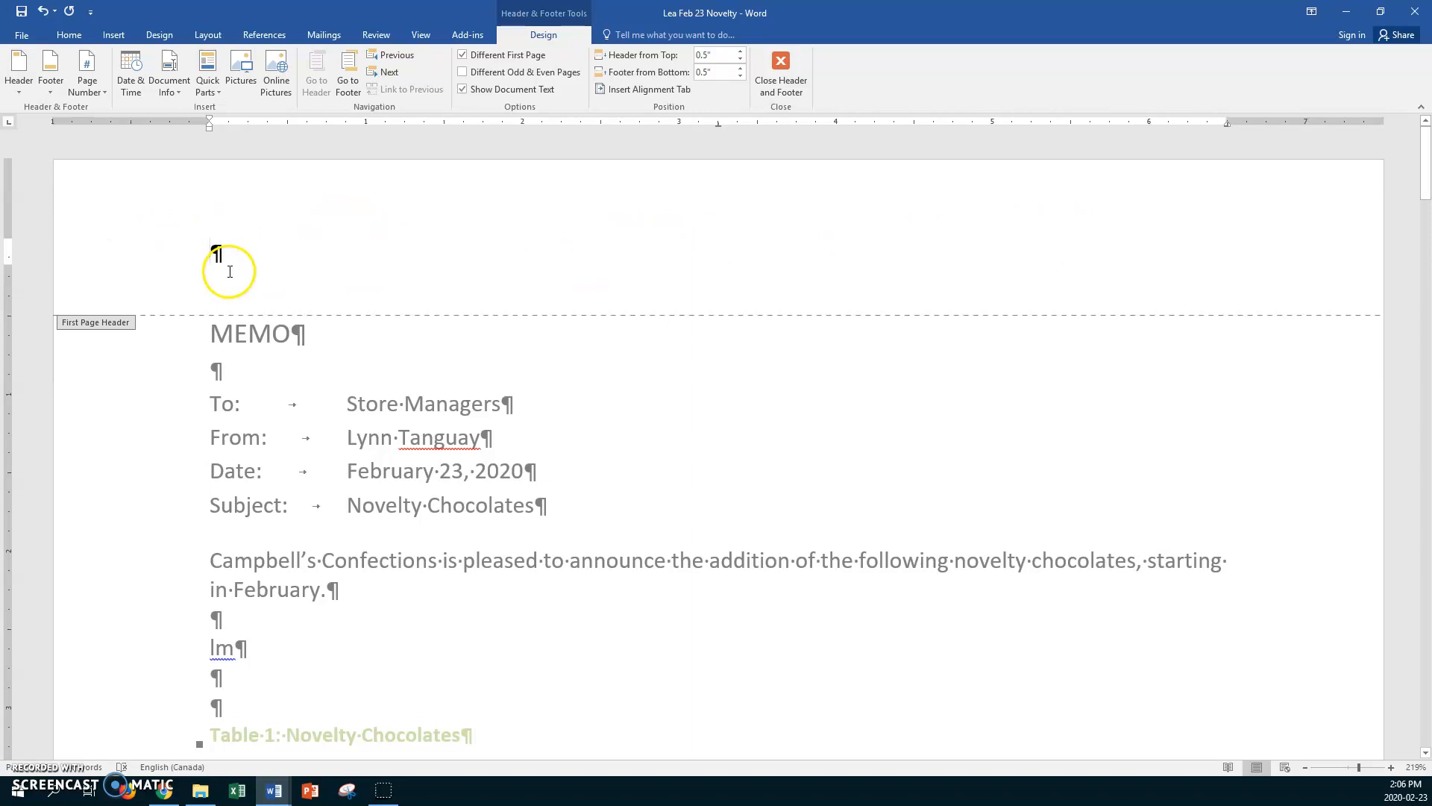
left_click(388, 71)
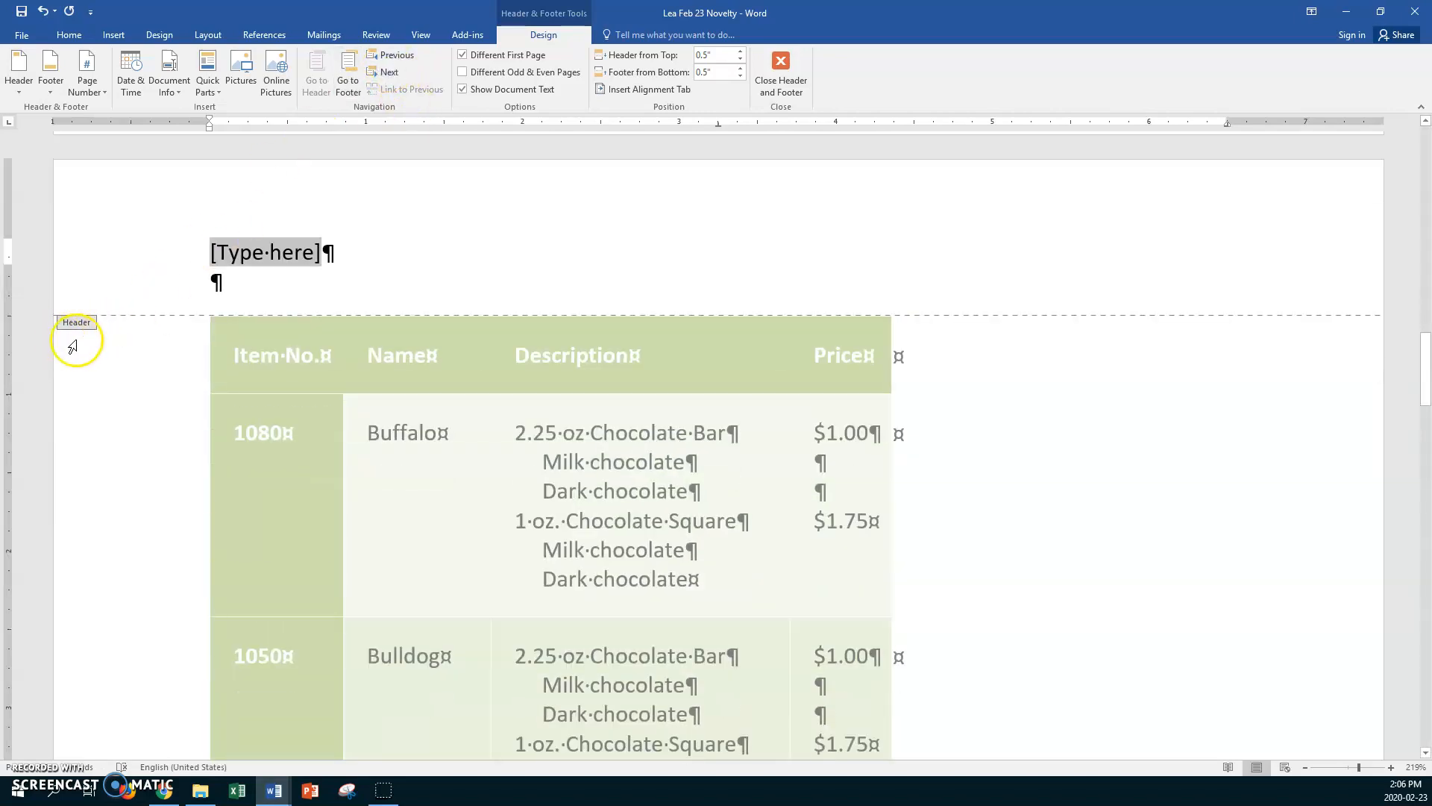
left_click(186, 260)
key("Delete")
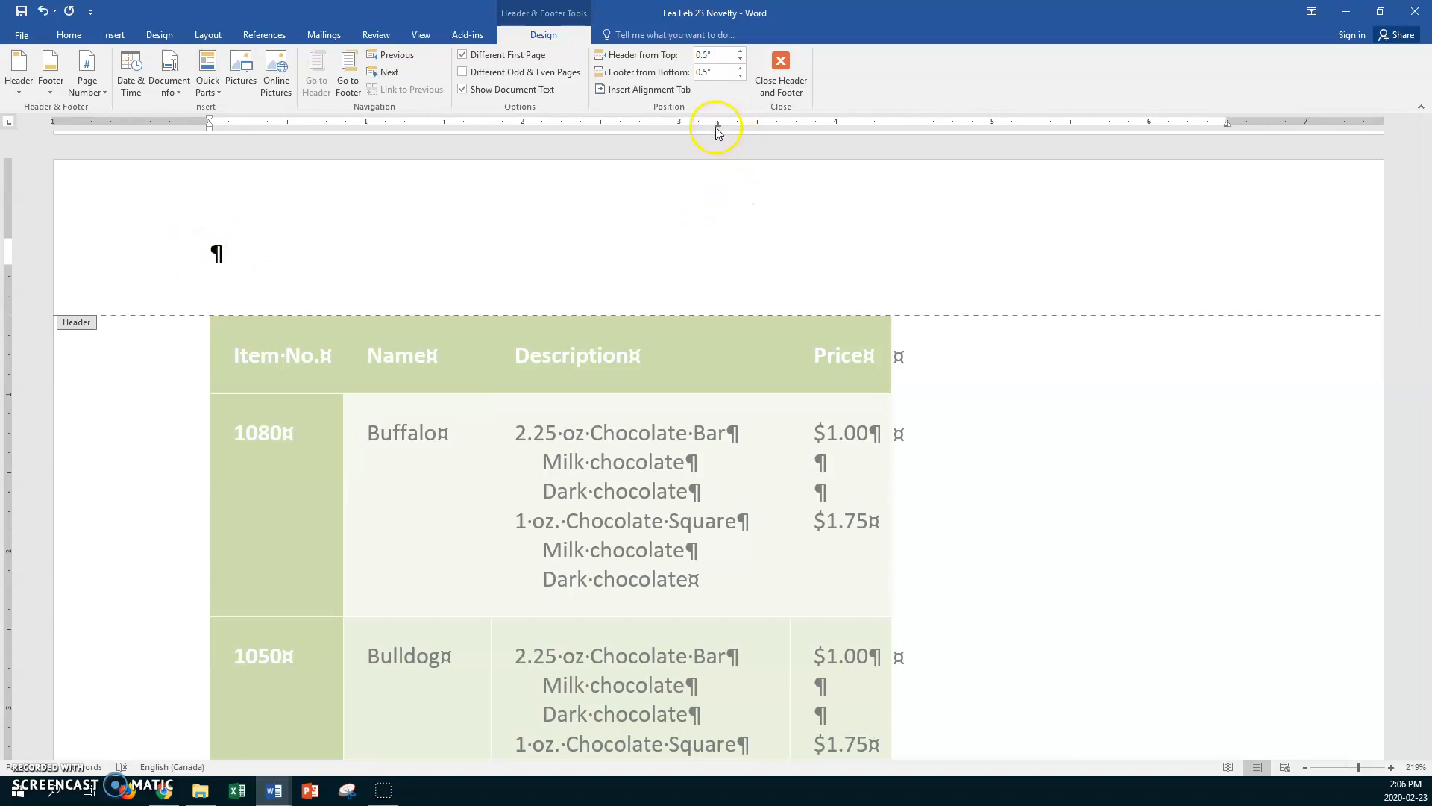
- Remove the header's centre tab stop and add right-aligned "Page " followed by a Plain Number page number at the current position
left_click_drag(718, 125, 717, 165)
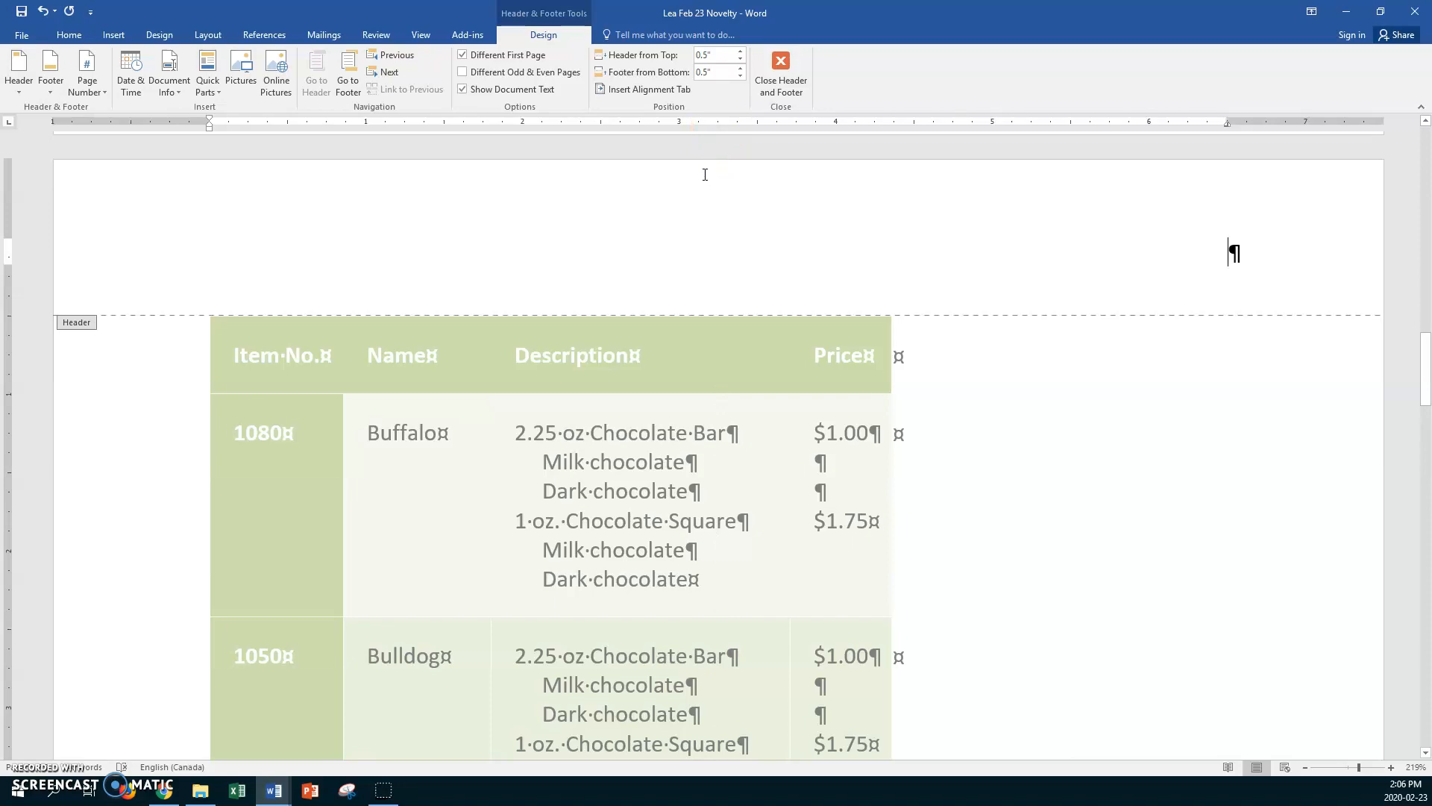
type("age")
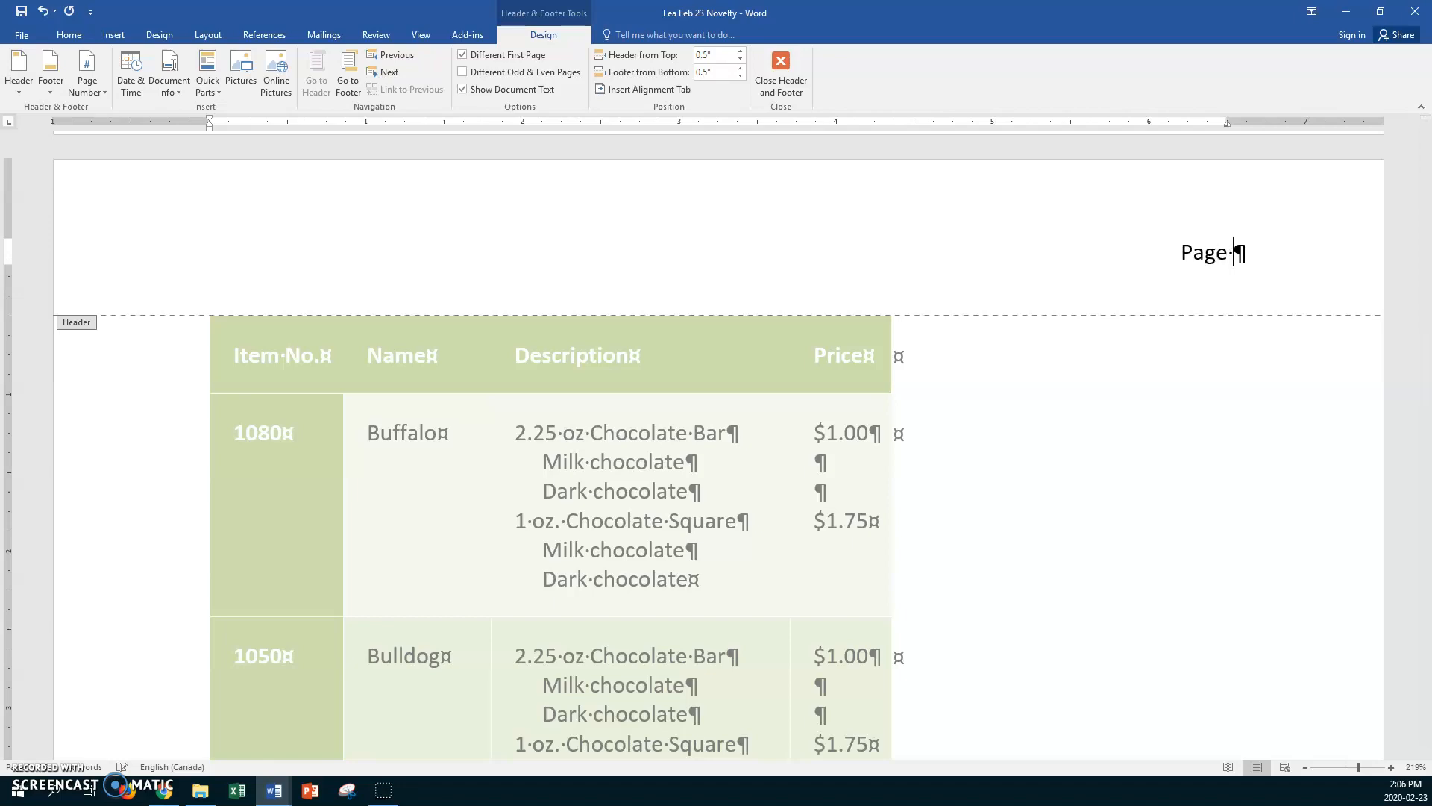
left_click(104, 91)
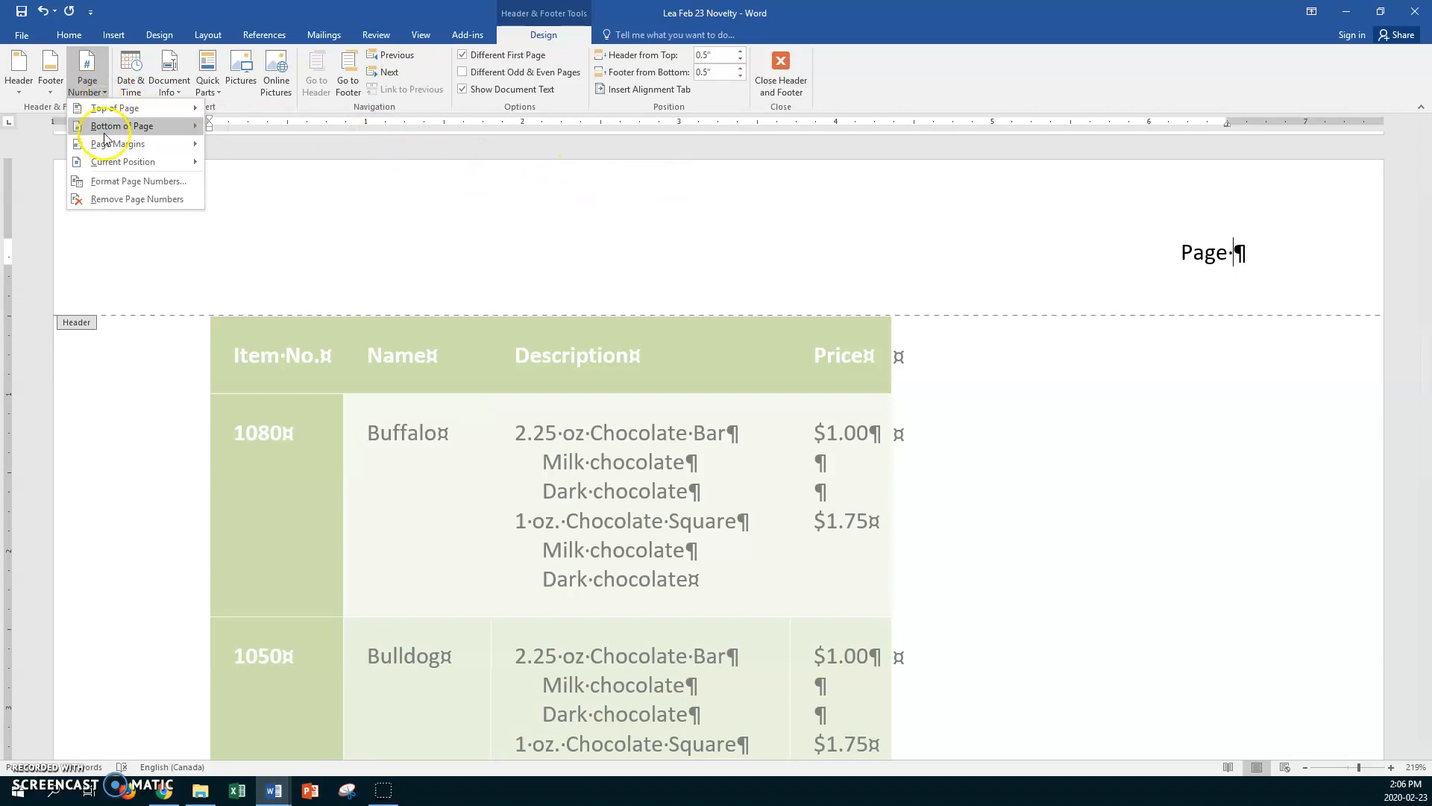
mouse_move(115, 158)
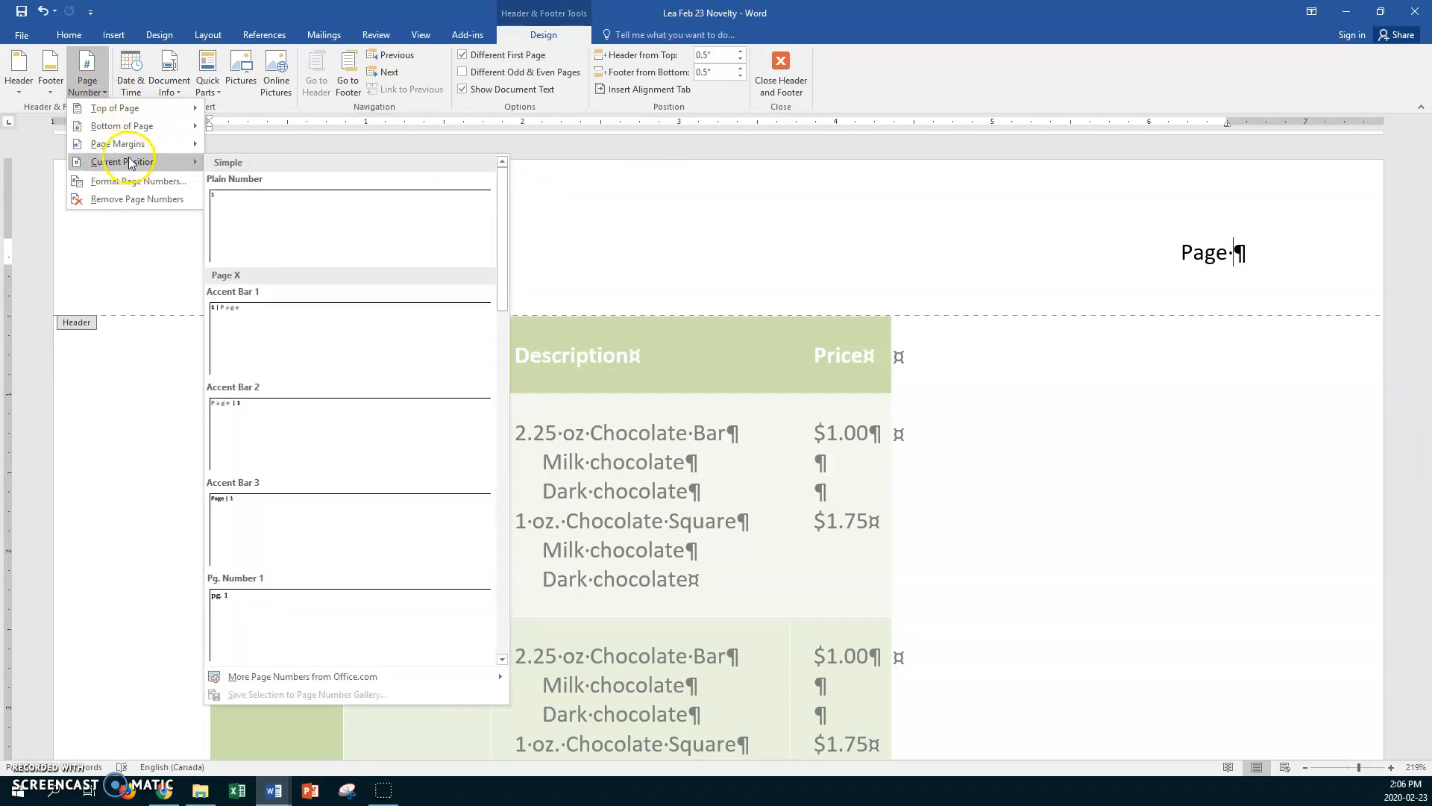
left_click(255, 215)
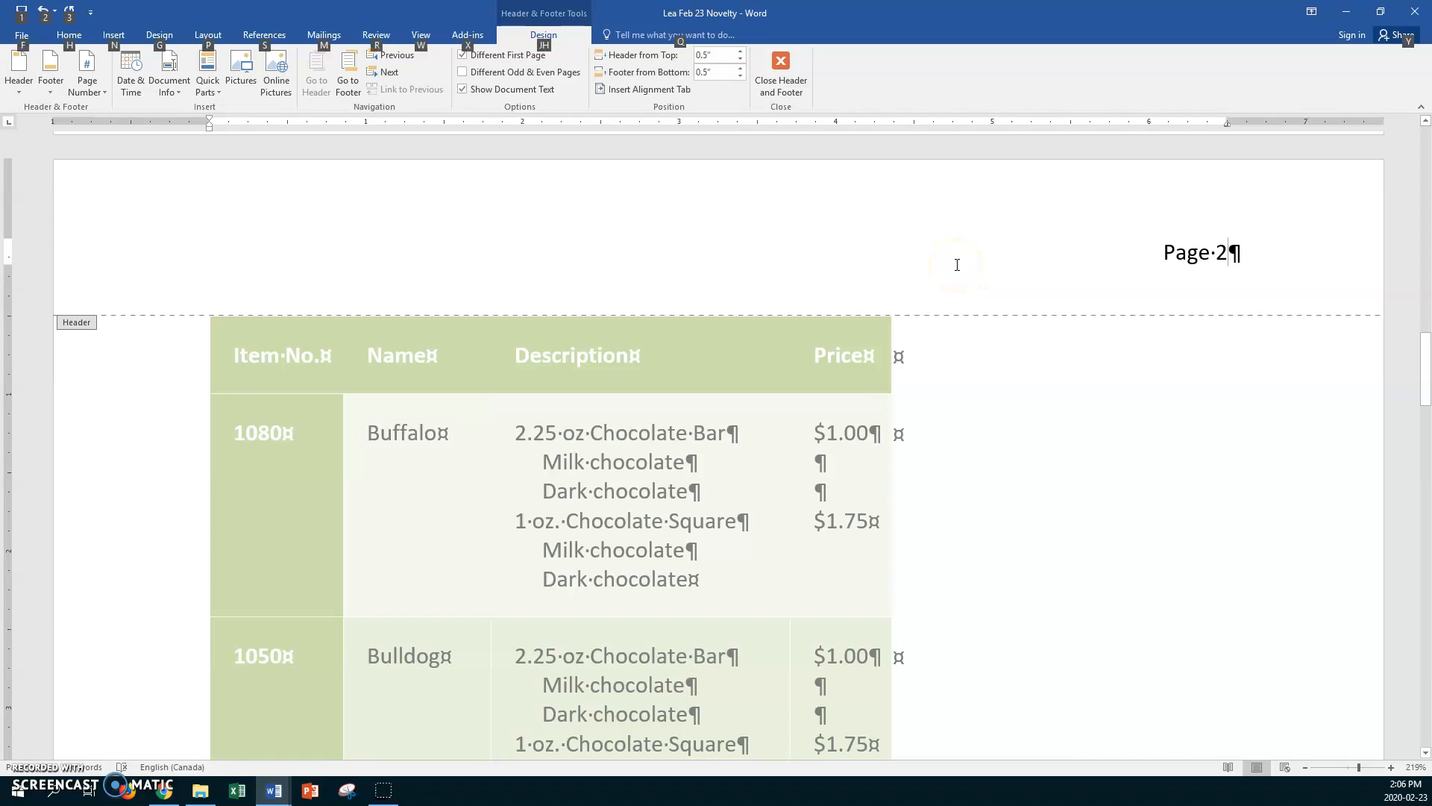
- Display the field code behind the header's page number, and restore the normal field result view
key("alt+F9")
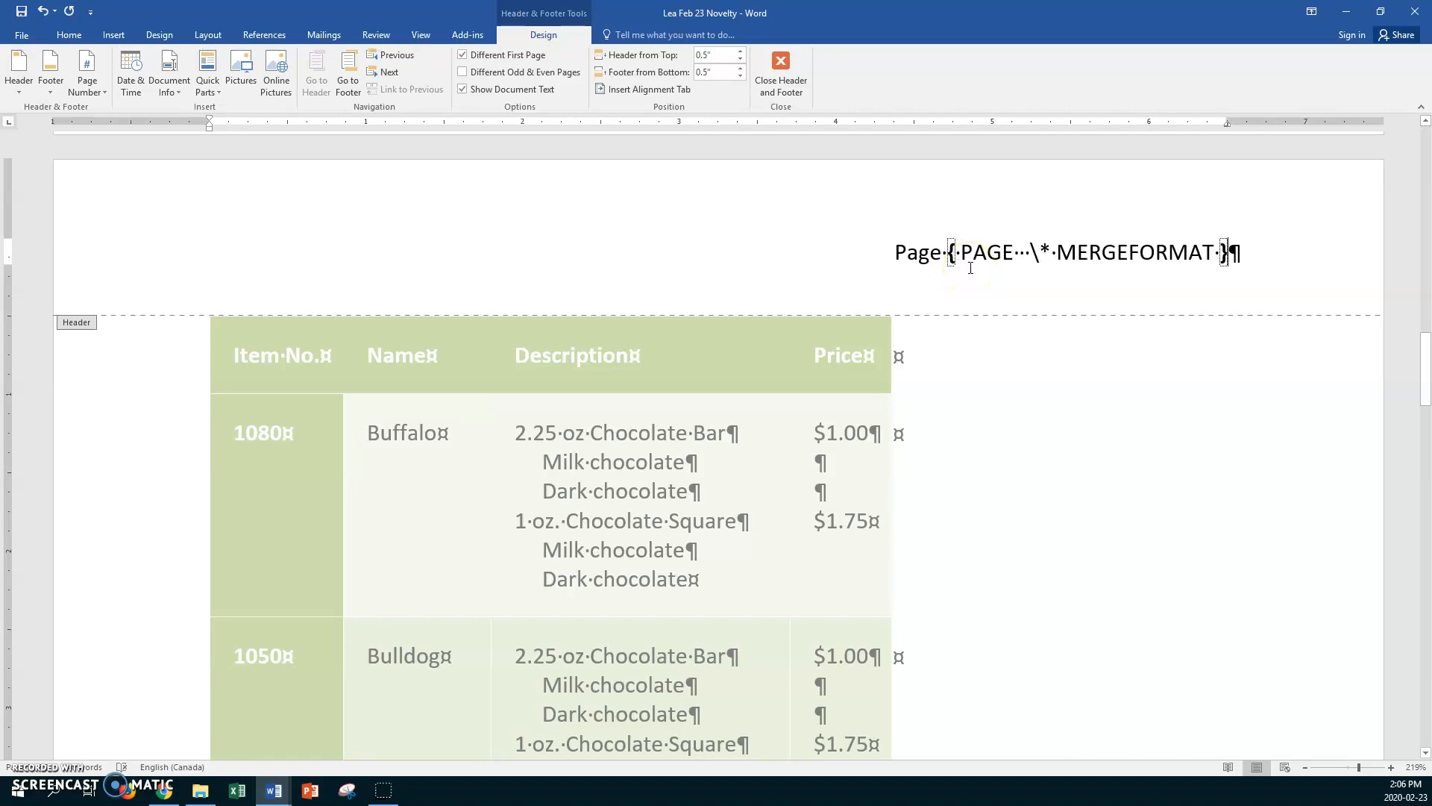
left_click(985, 256)
key("alt+F9")
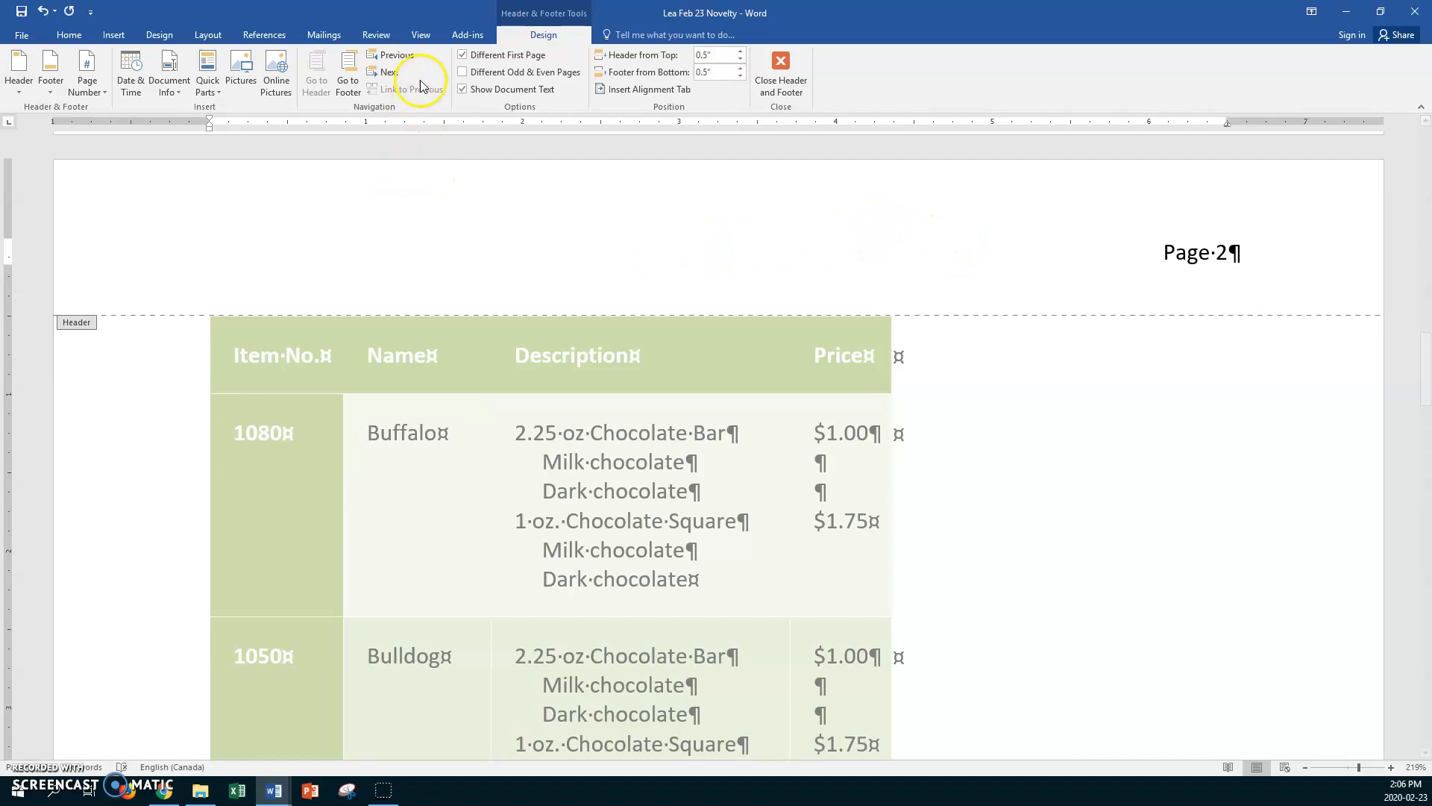
- Show multiple pages at once and check the headers on all pages of the memo
left_click(419, 36)
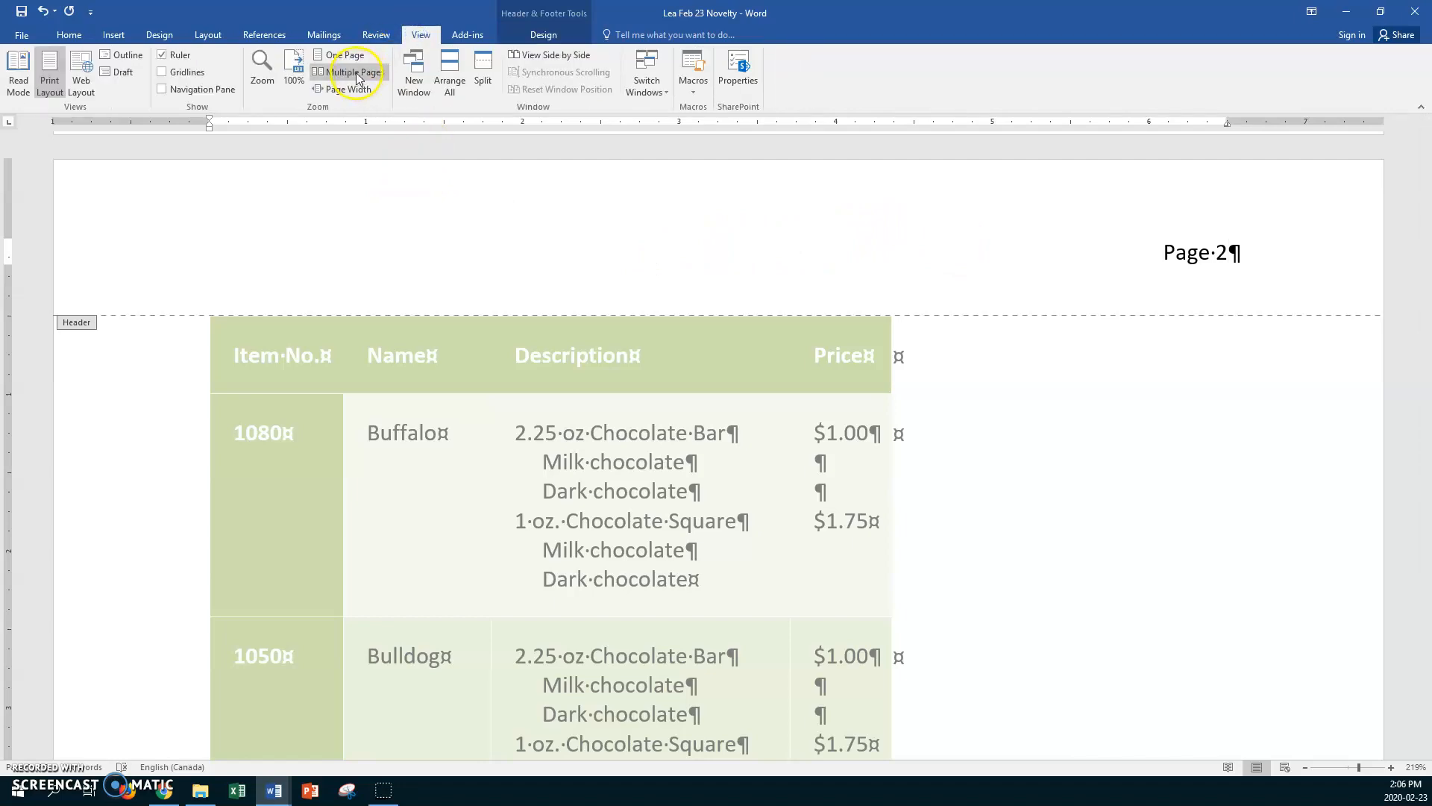
left_click(350, 72)
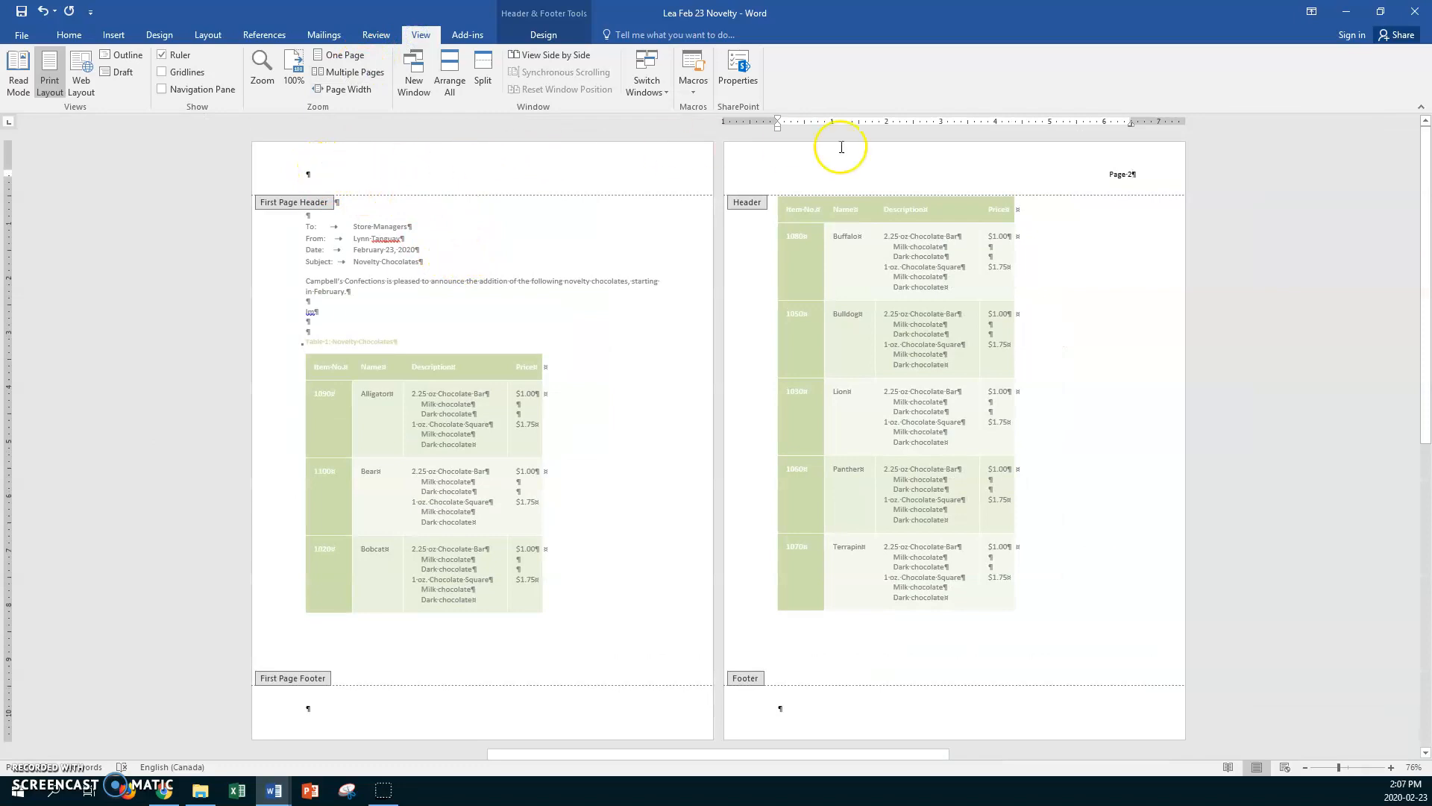
scroll(1092, 173, "down", 7)
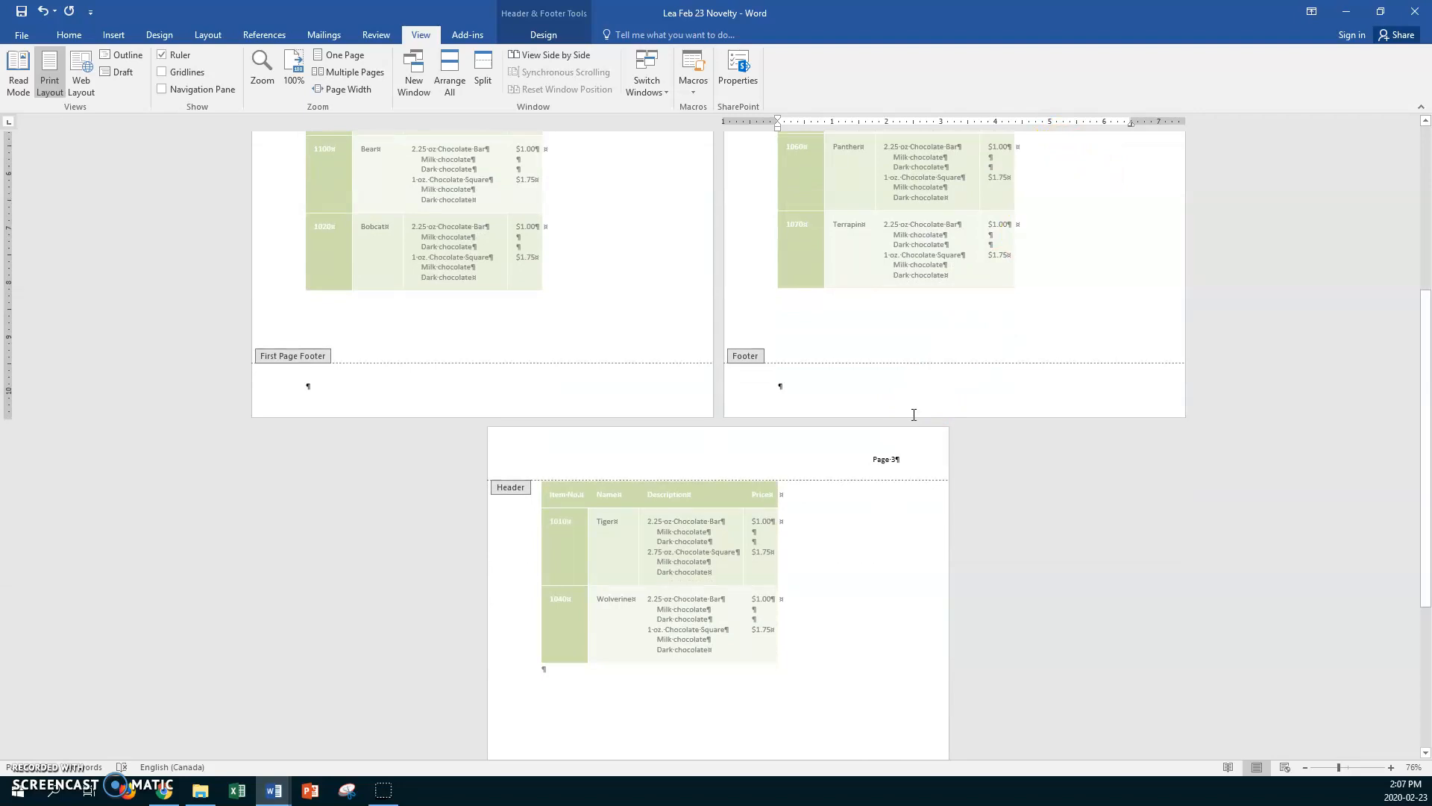
- Insert a Document Information file name field in the page 2 footer, with the path added to the file name
left_click(773, 387)
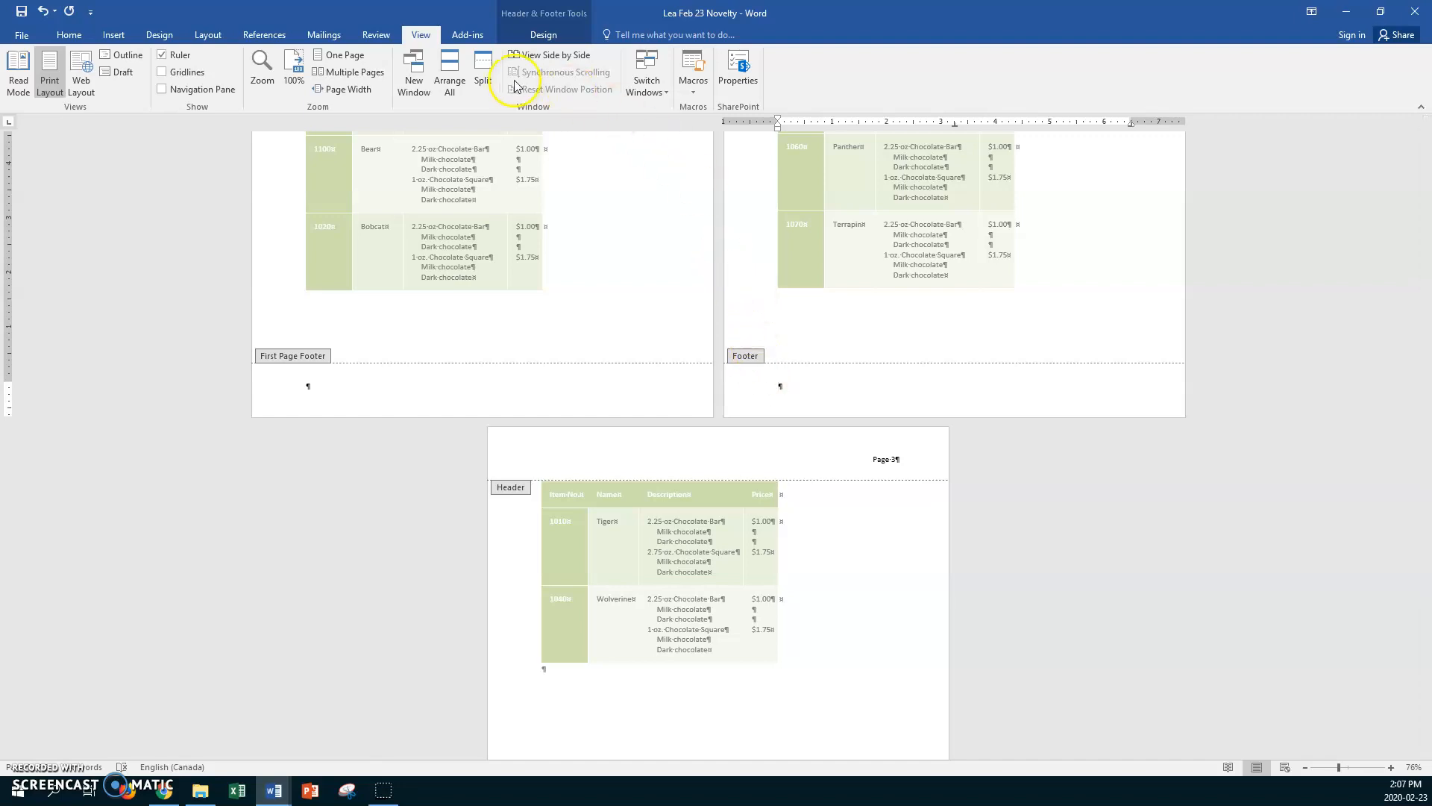
left_click(543, 35)
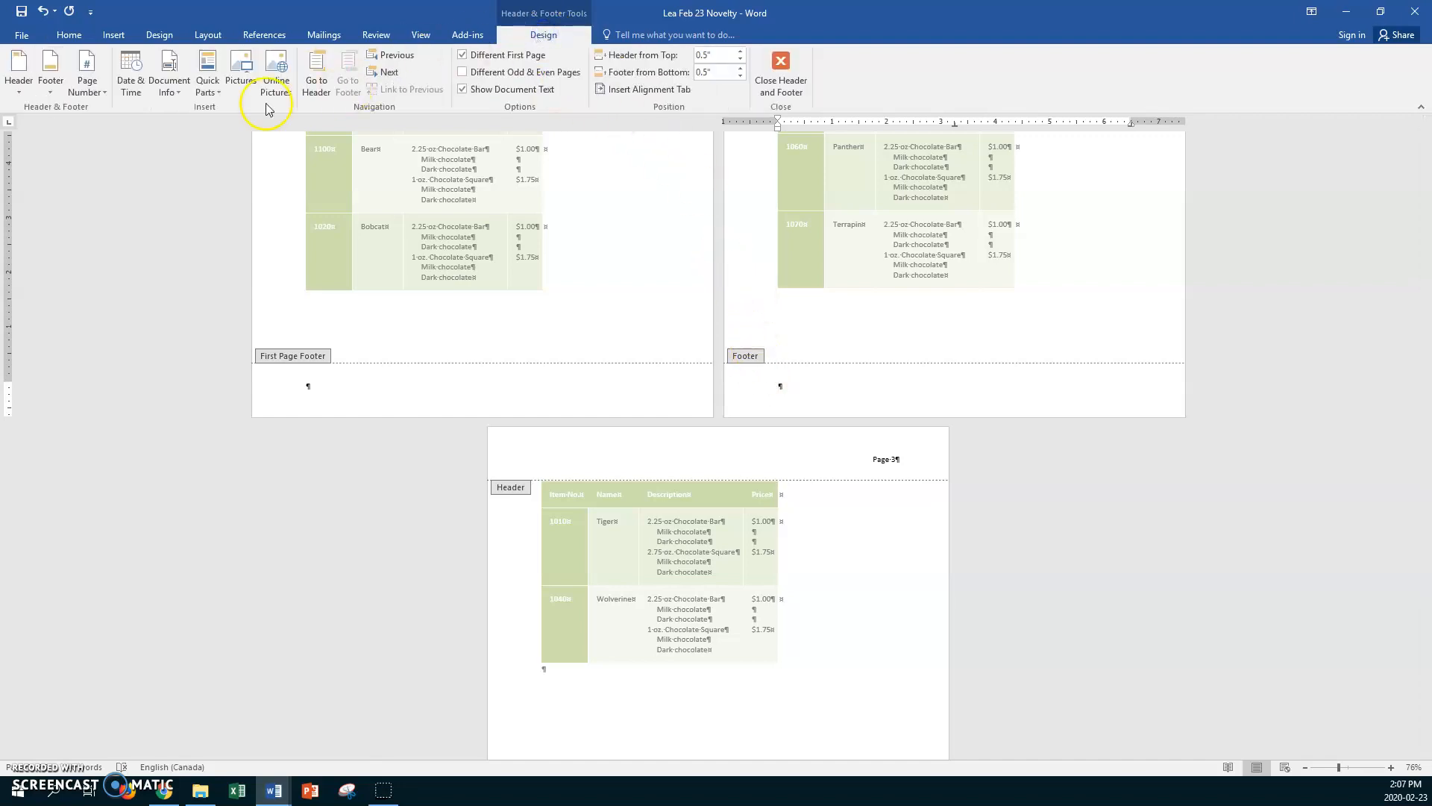
left_click(209, 86)
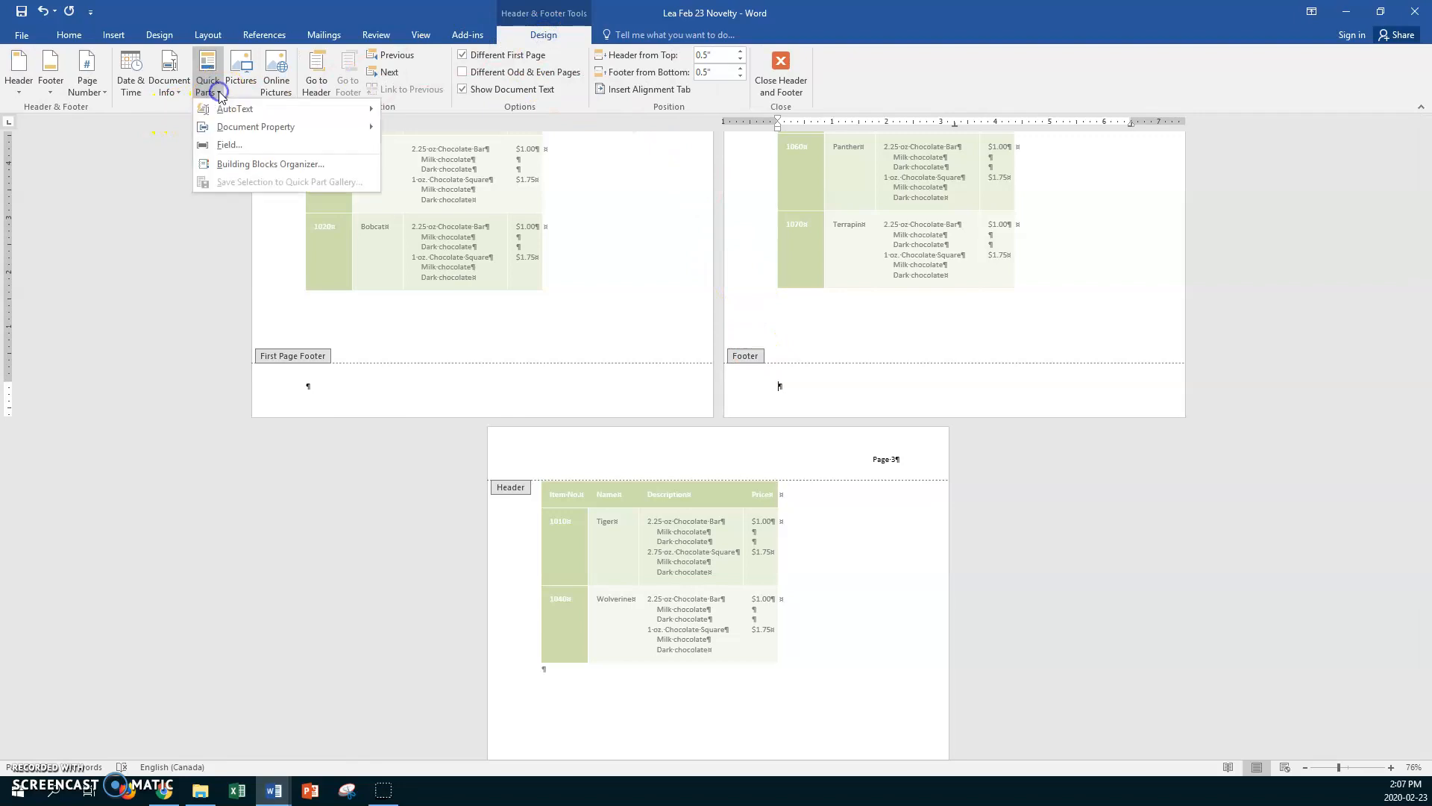
left_click(228, 145)
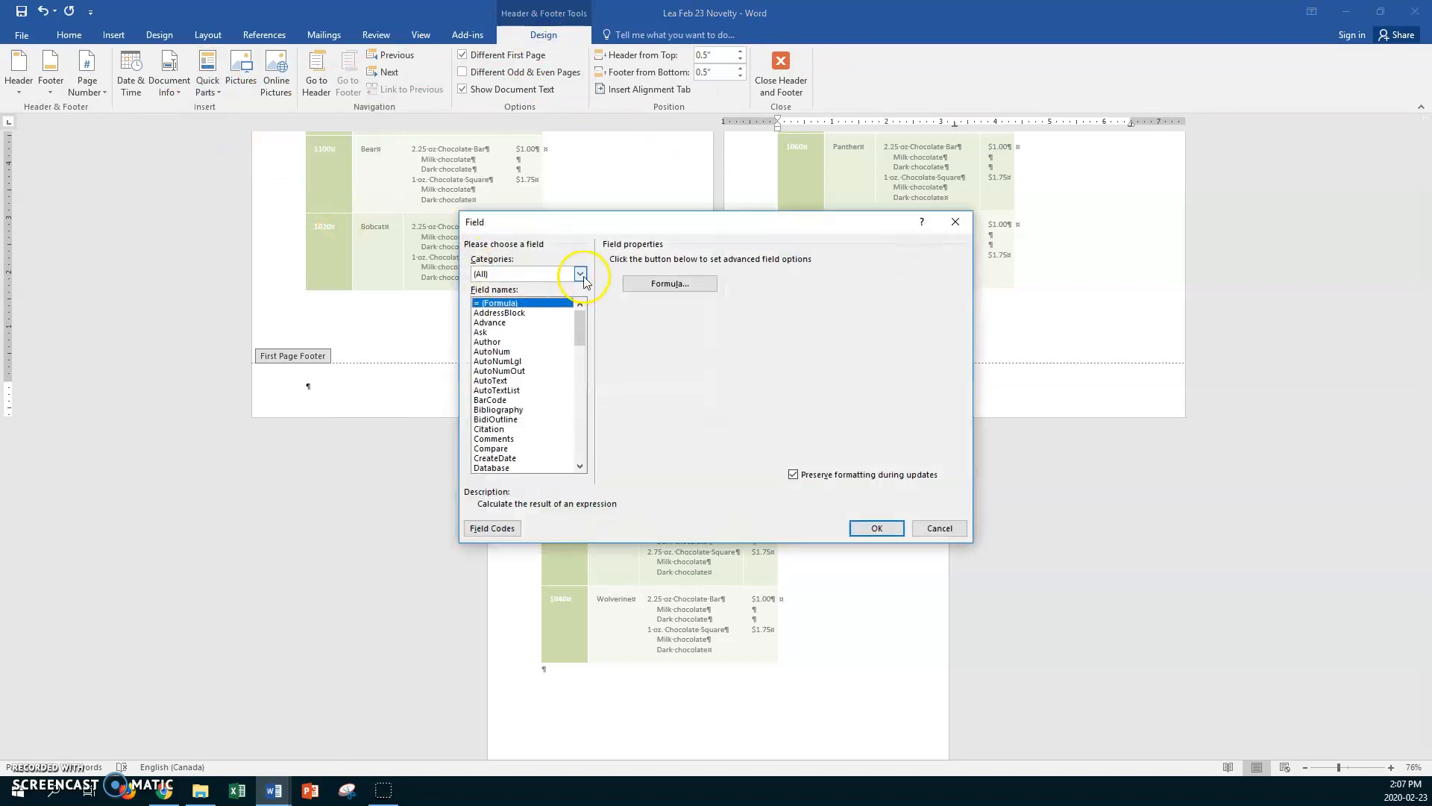
left_click(580, 274)
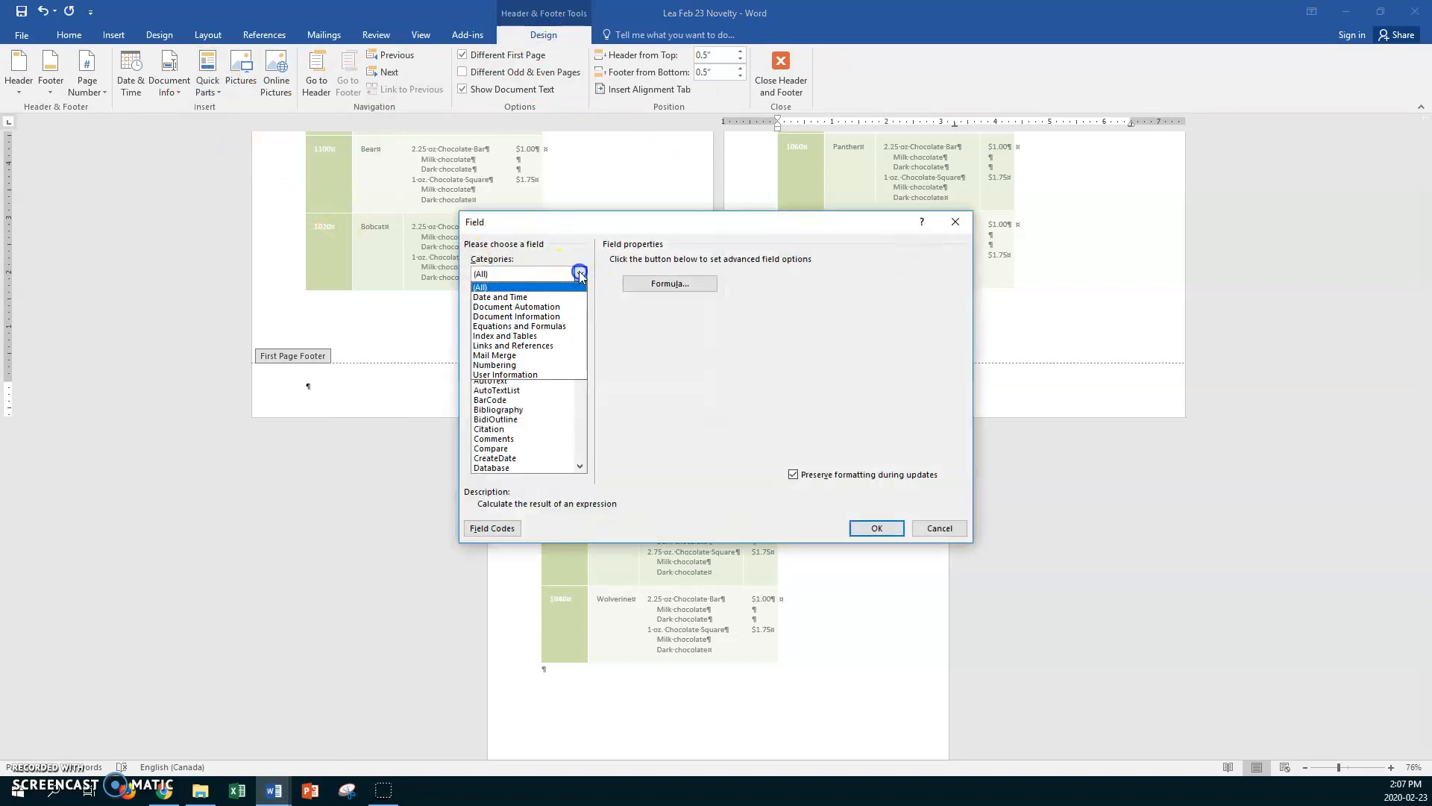
left_click(556, 317)
left_click(494, 333)
left_click(806, 260)
left_click(865, 528)
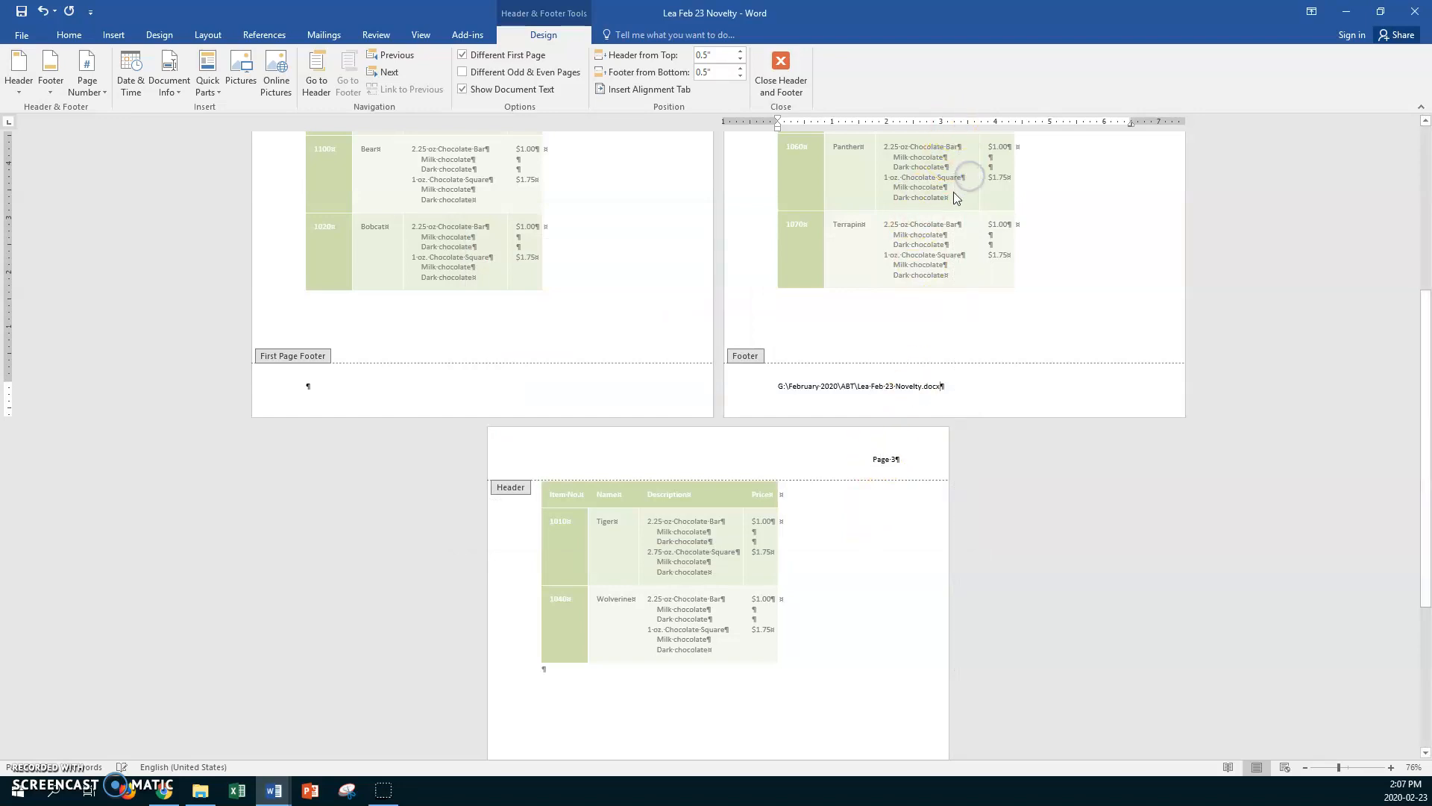
- Insert the date at the right tab stop of the page 2 footer in the "February 23, 2020" format
key("Tab")
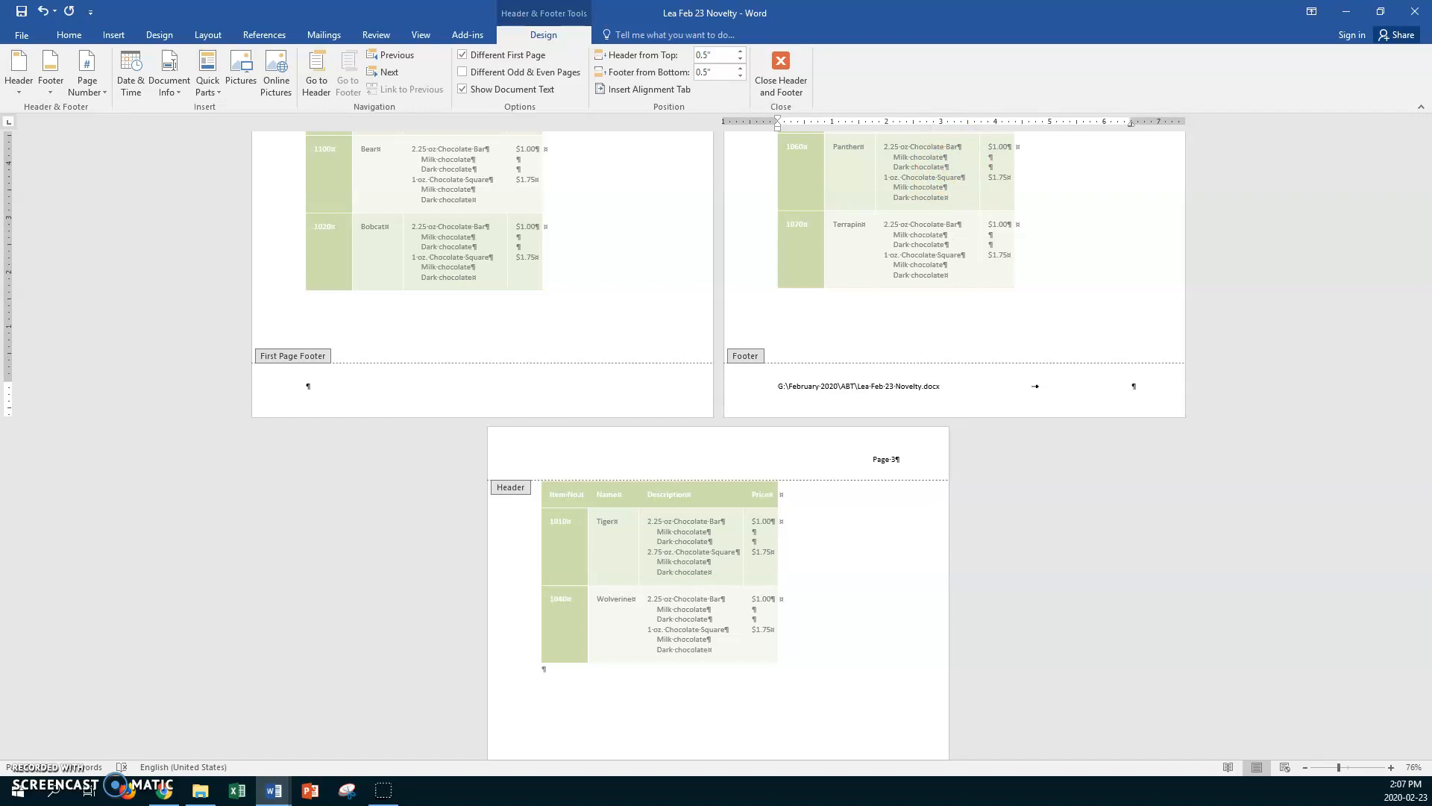
left_click(169, 95)
left_click(131, 79)
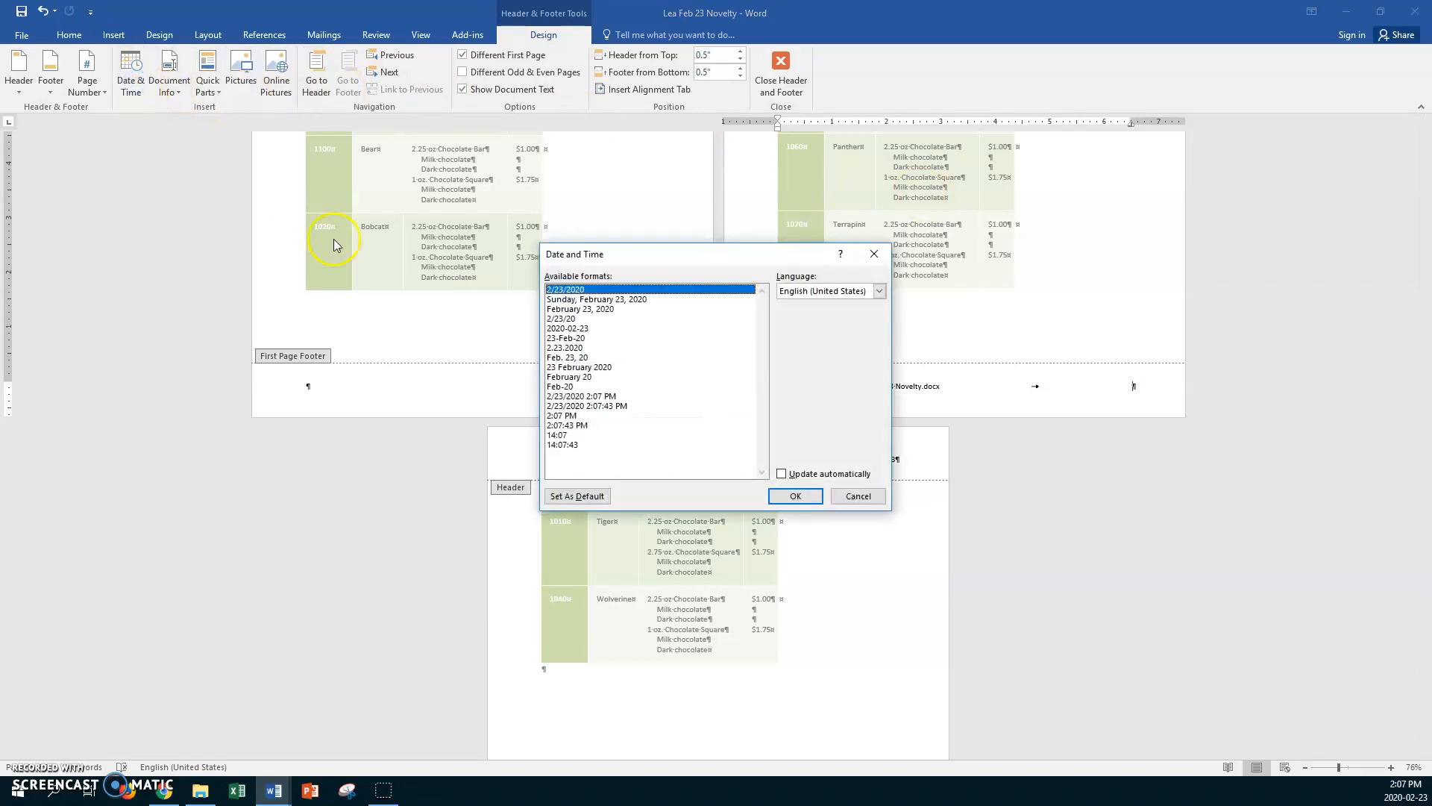
left_click(604, 309)
left_click(795, 496)
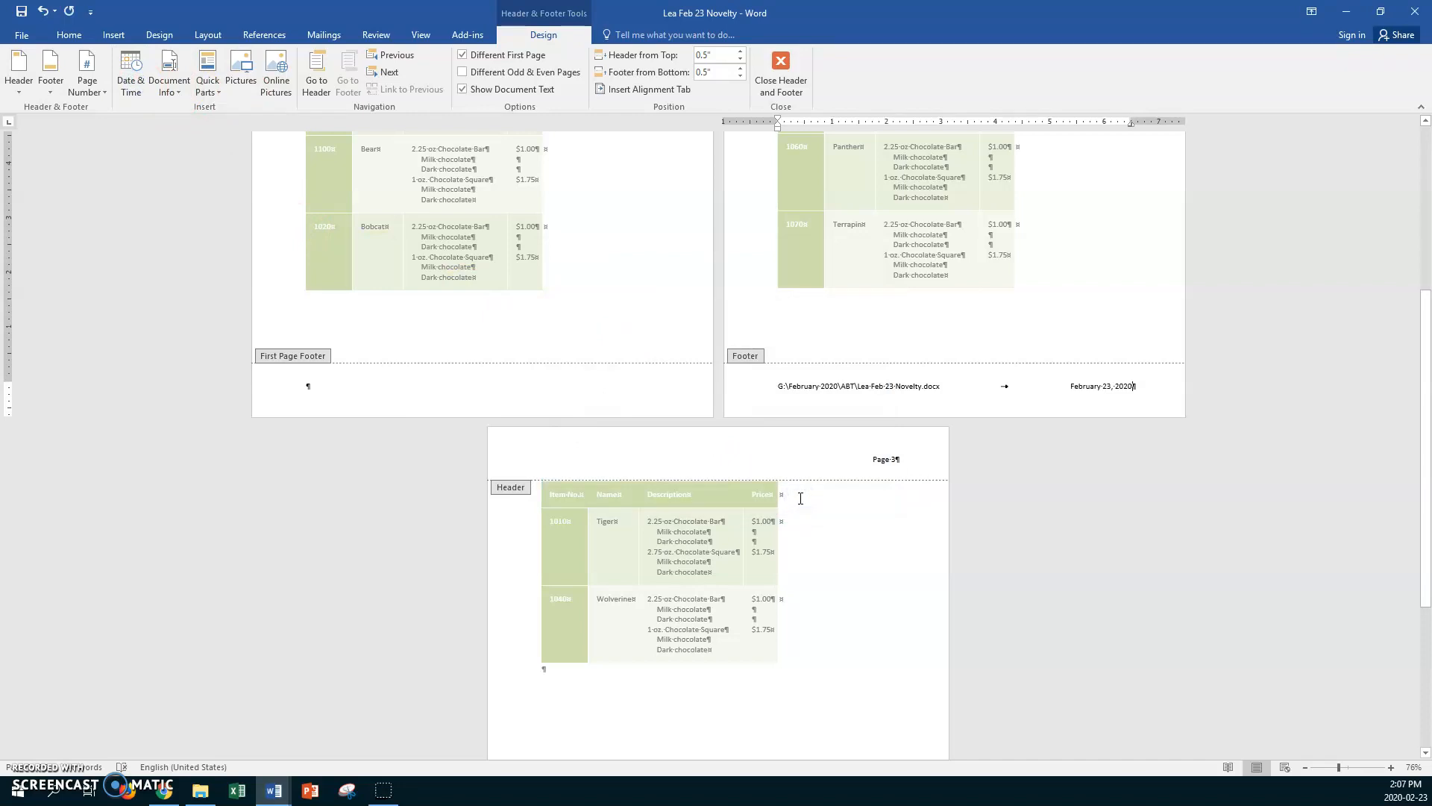
- Shrink the whole page 2 footer line by three font size increments and copy it
key("ctrl+a")
key("ctrl+c")
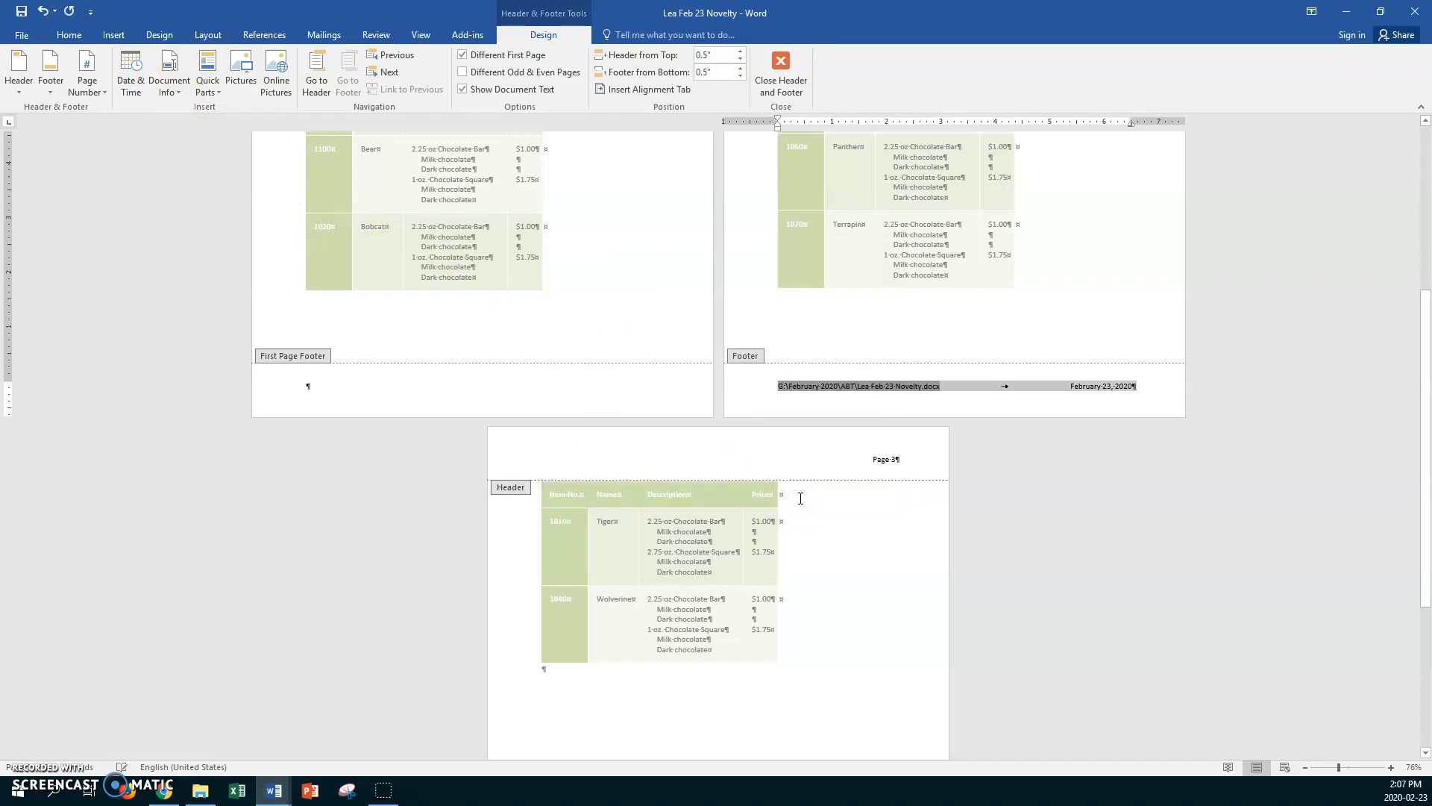
key("ctrl+shift+less")
key("ctrl+shift+less")
key("ctrl+shift+less")
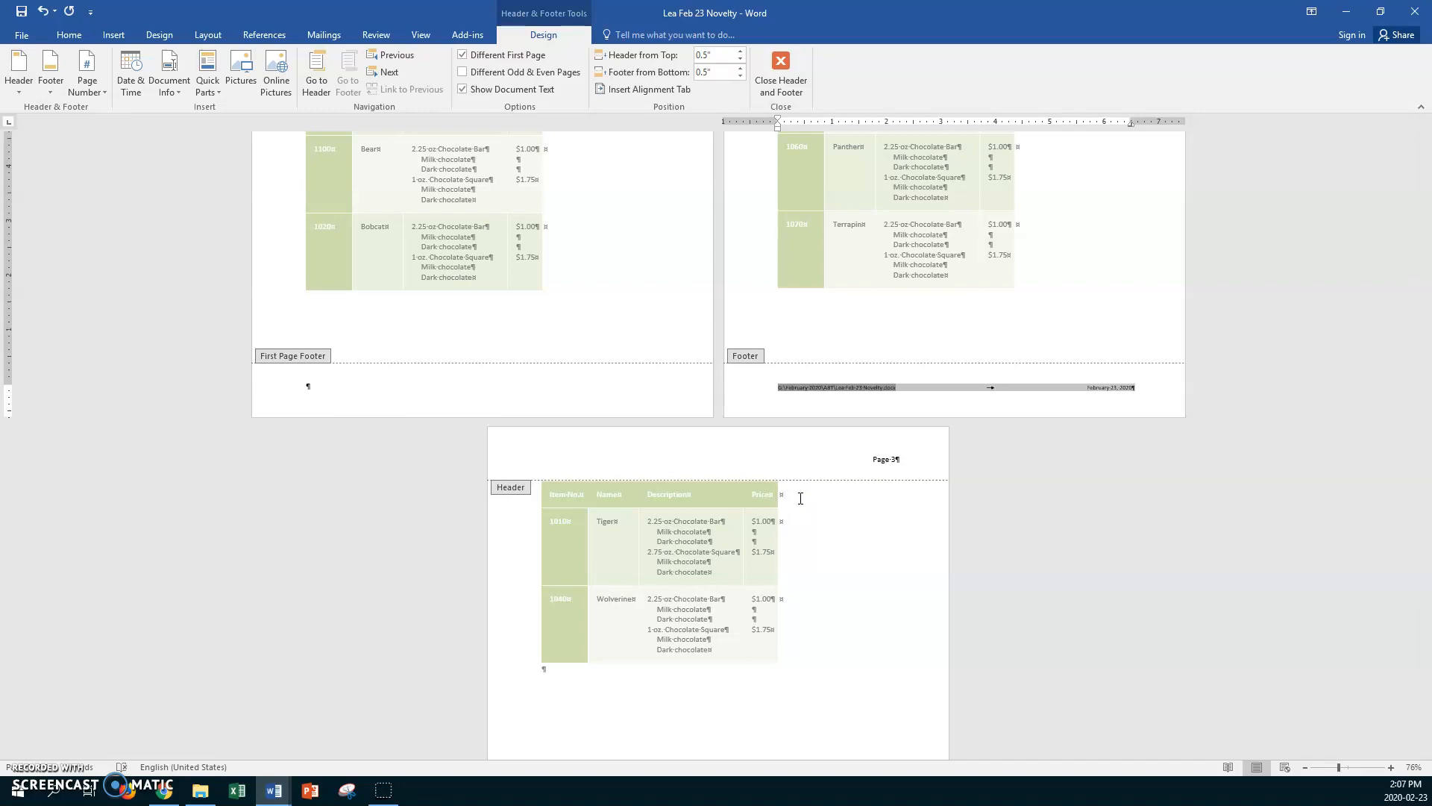
- Paste the copied footer line into the first-page footer and delete the extra empty paragraph below it
left_click(324, 384)
key("ctrl+v")
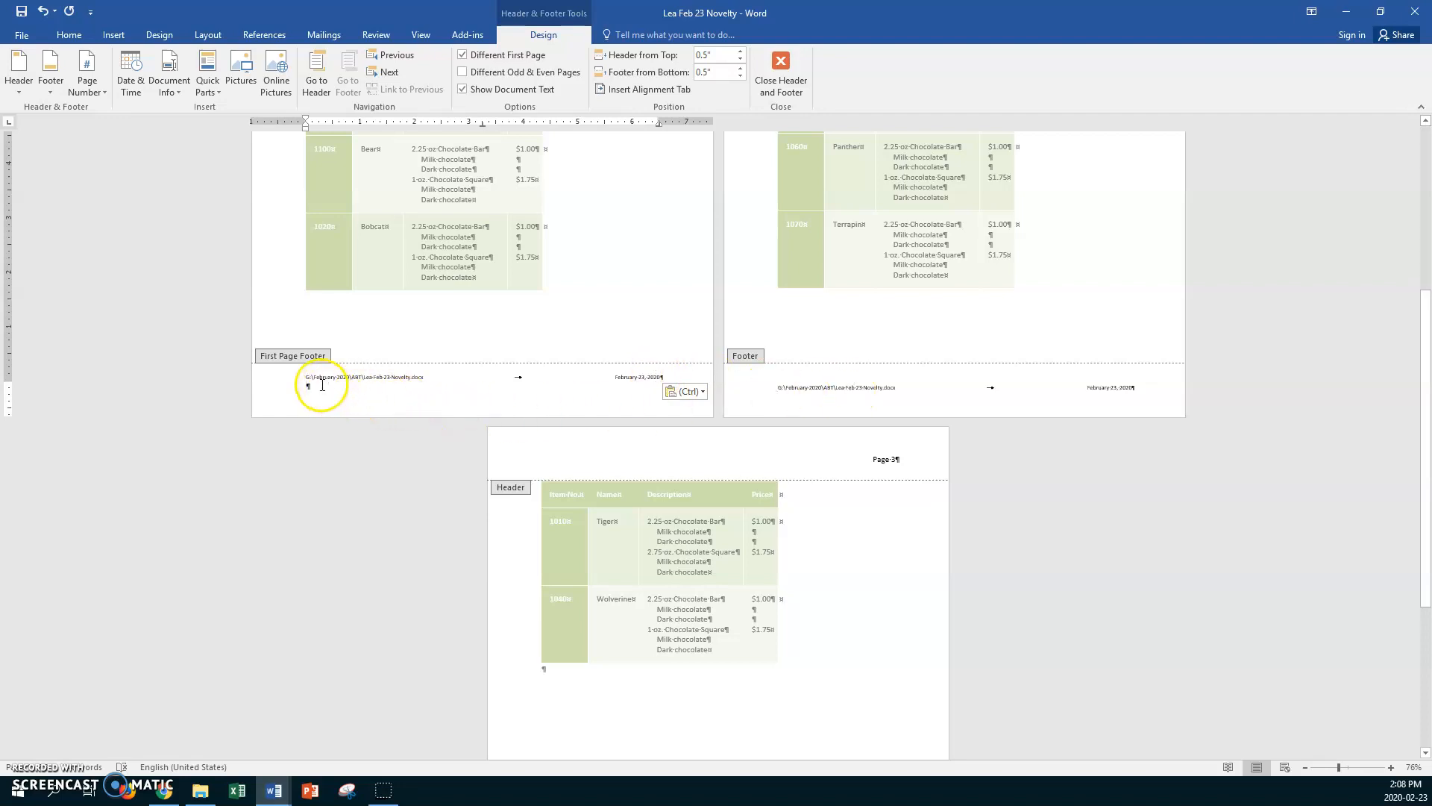
key("BackSpace")
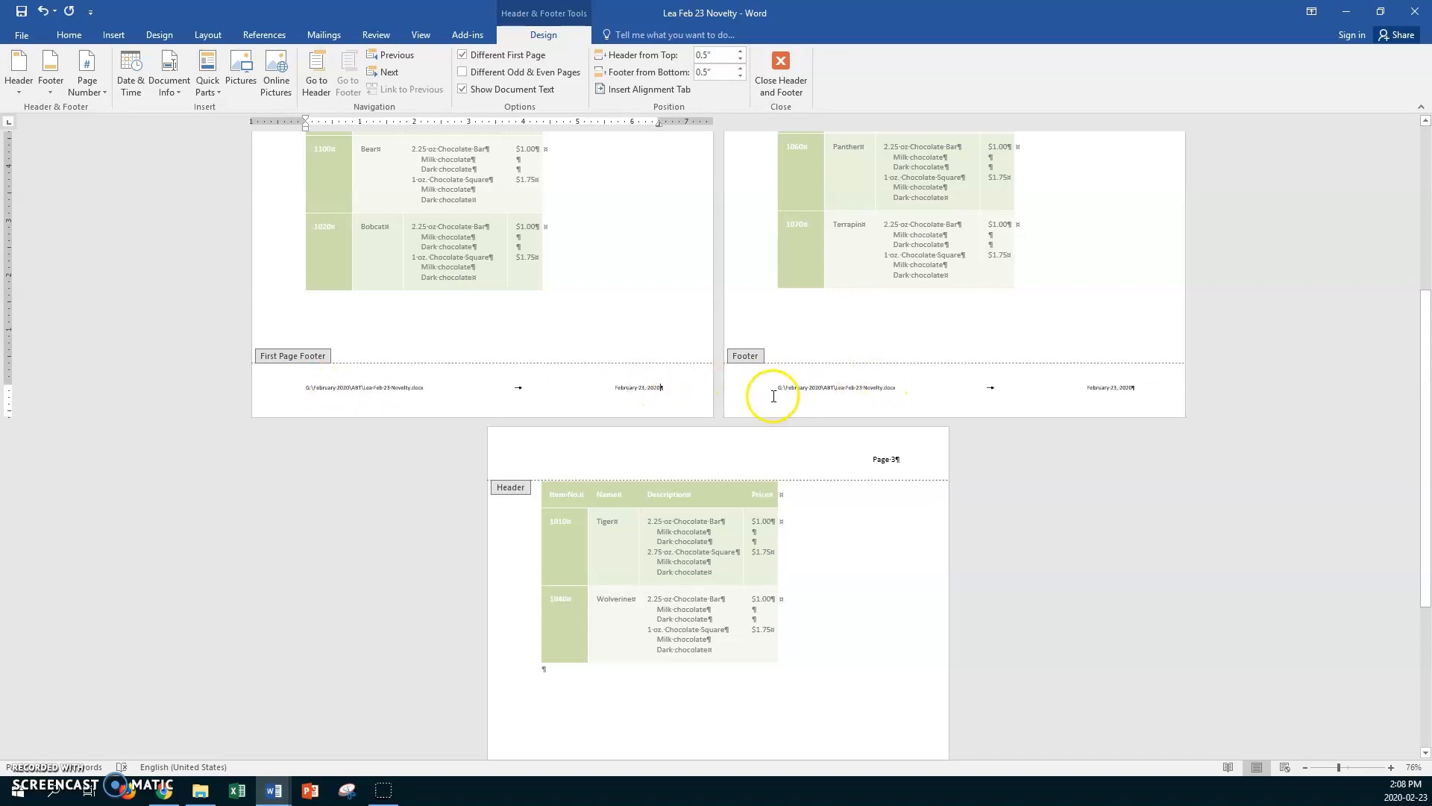
- Check the headers and footers on all pages of the memo, and close header and footer editing
scroll(743, 402, "down", 3)
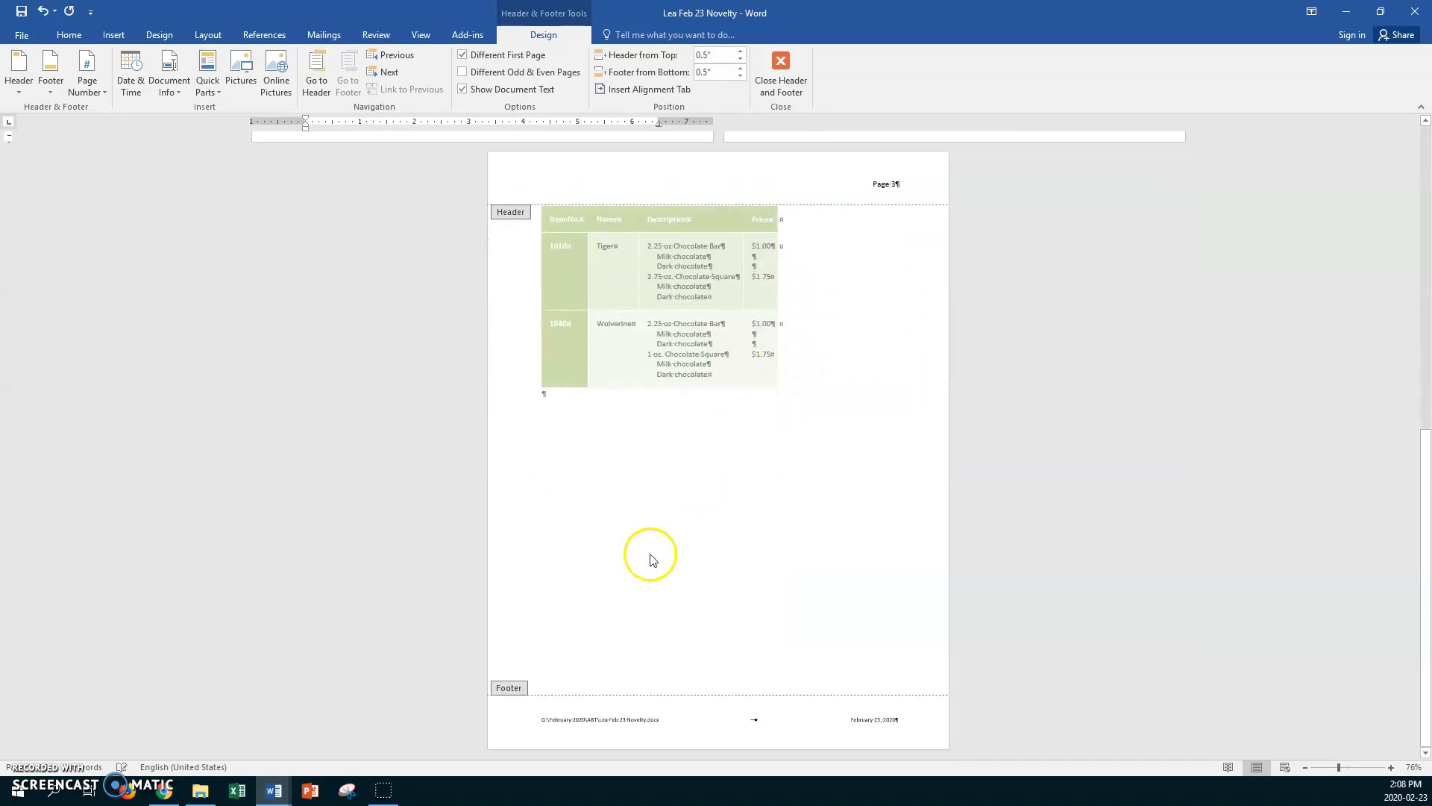
scroll(768, 694, "up", 5)
scroll(768, 694, "up", 3)
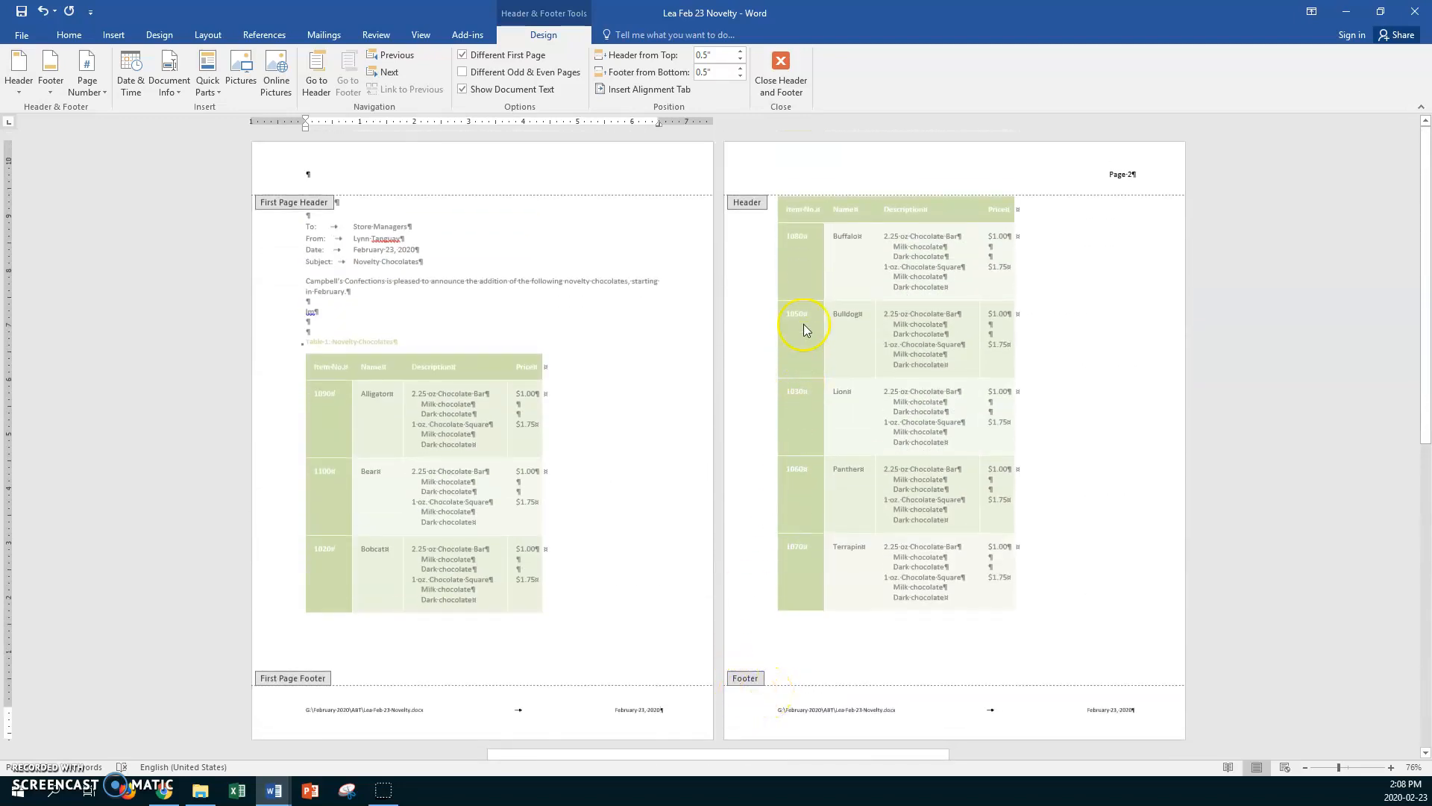
left_click(784, 61)
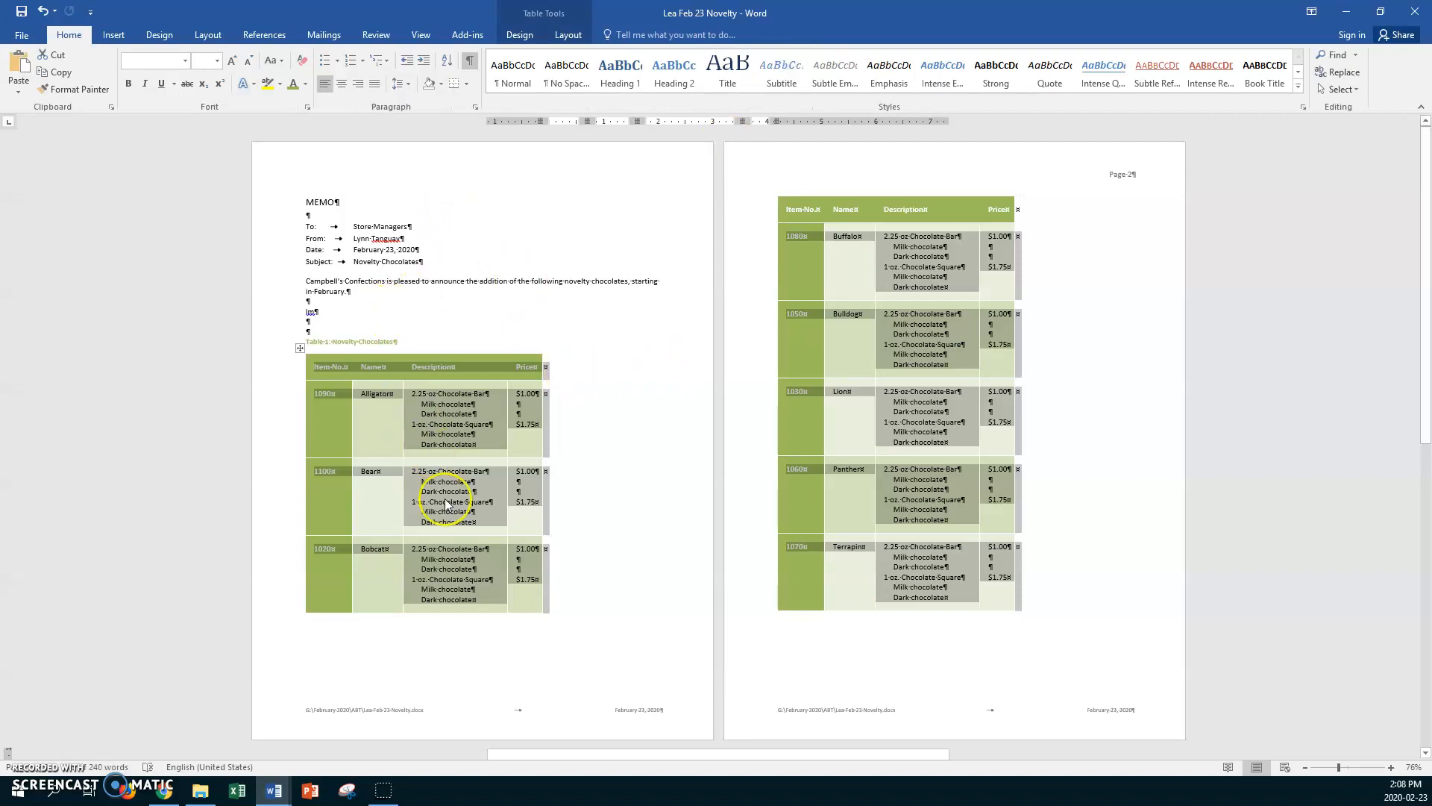
scroll(849, 355, "down", 8)
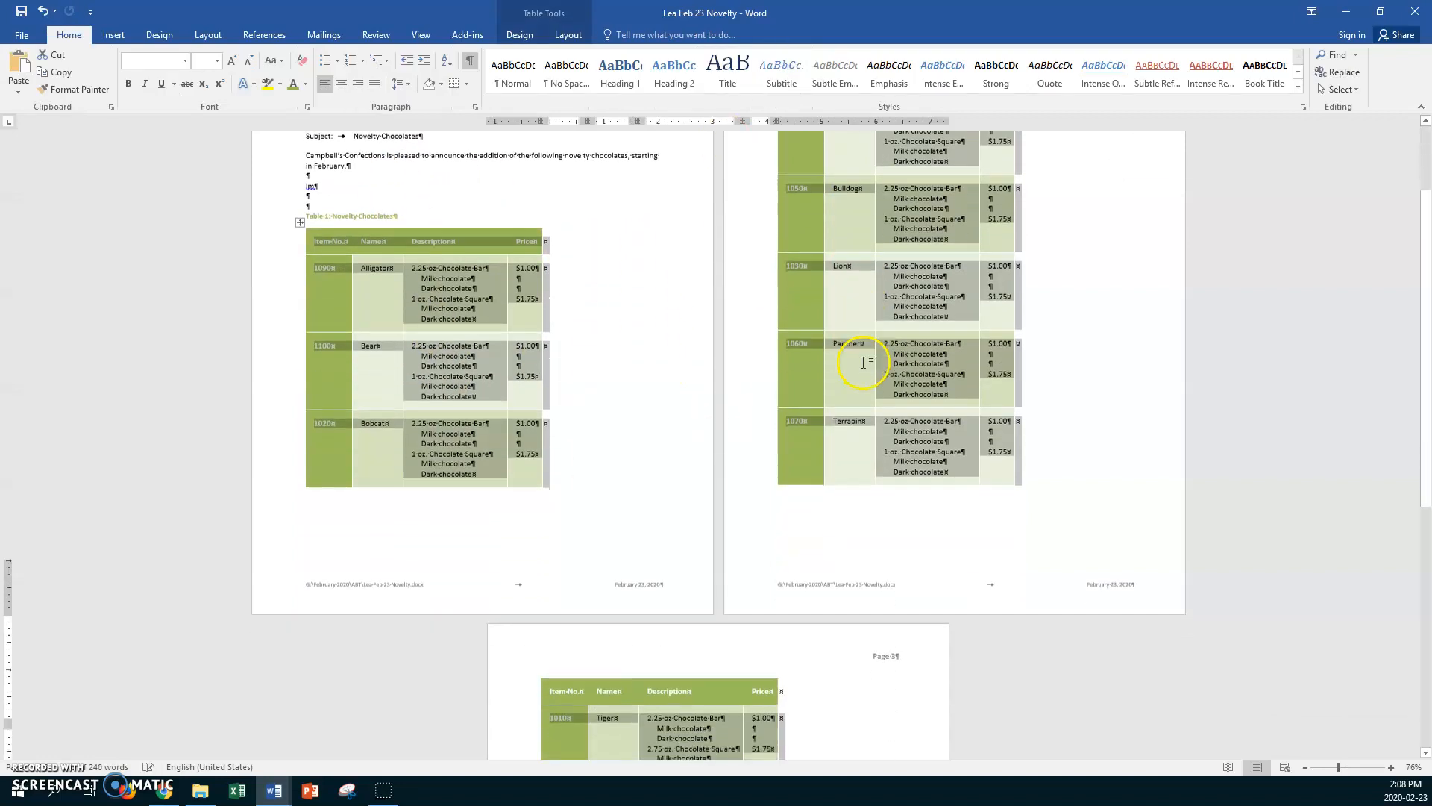
scroll(865, 366, "down", 1)
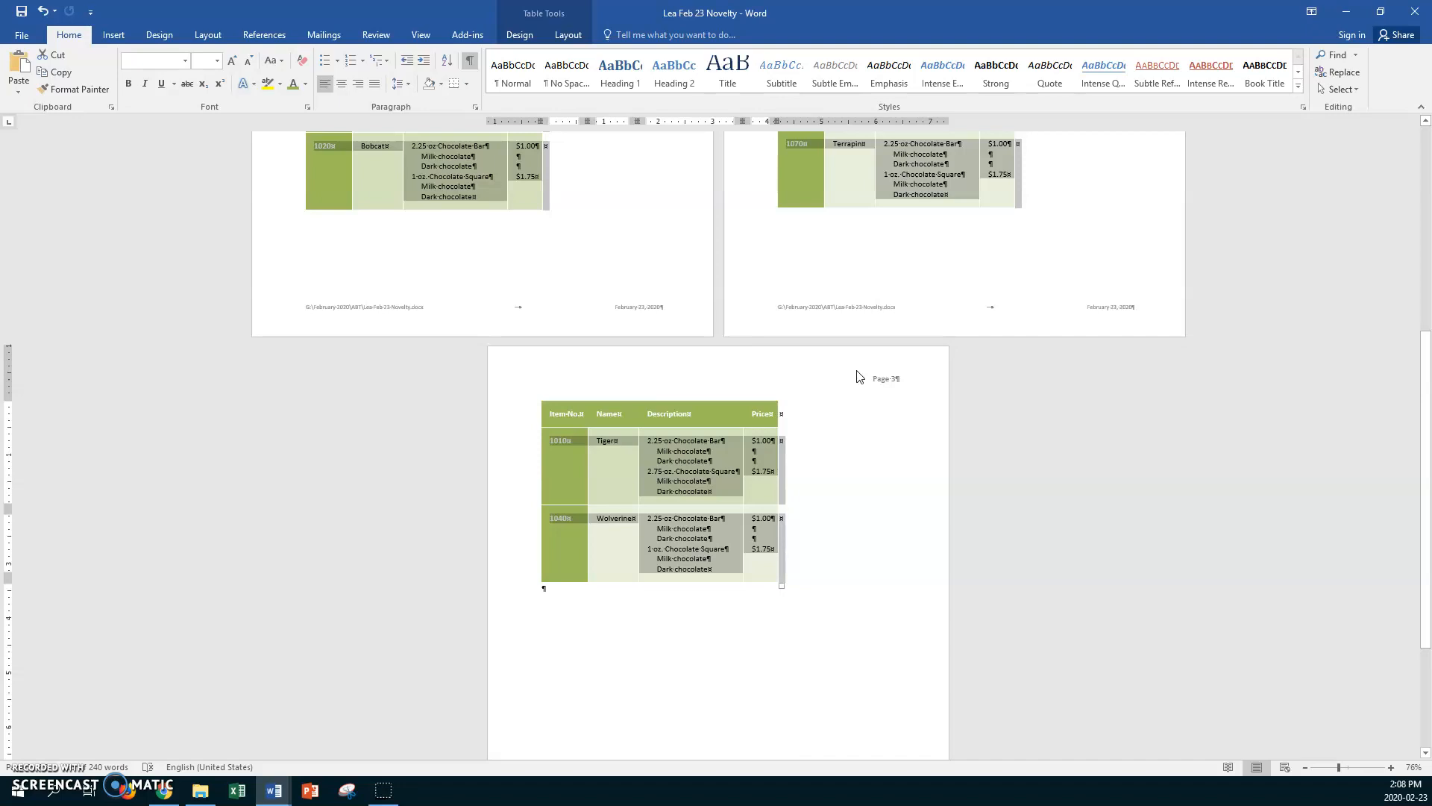
scroll(858, 375, "up", 8)
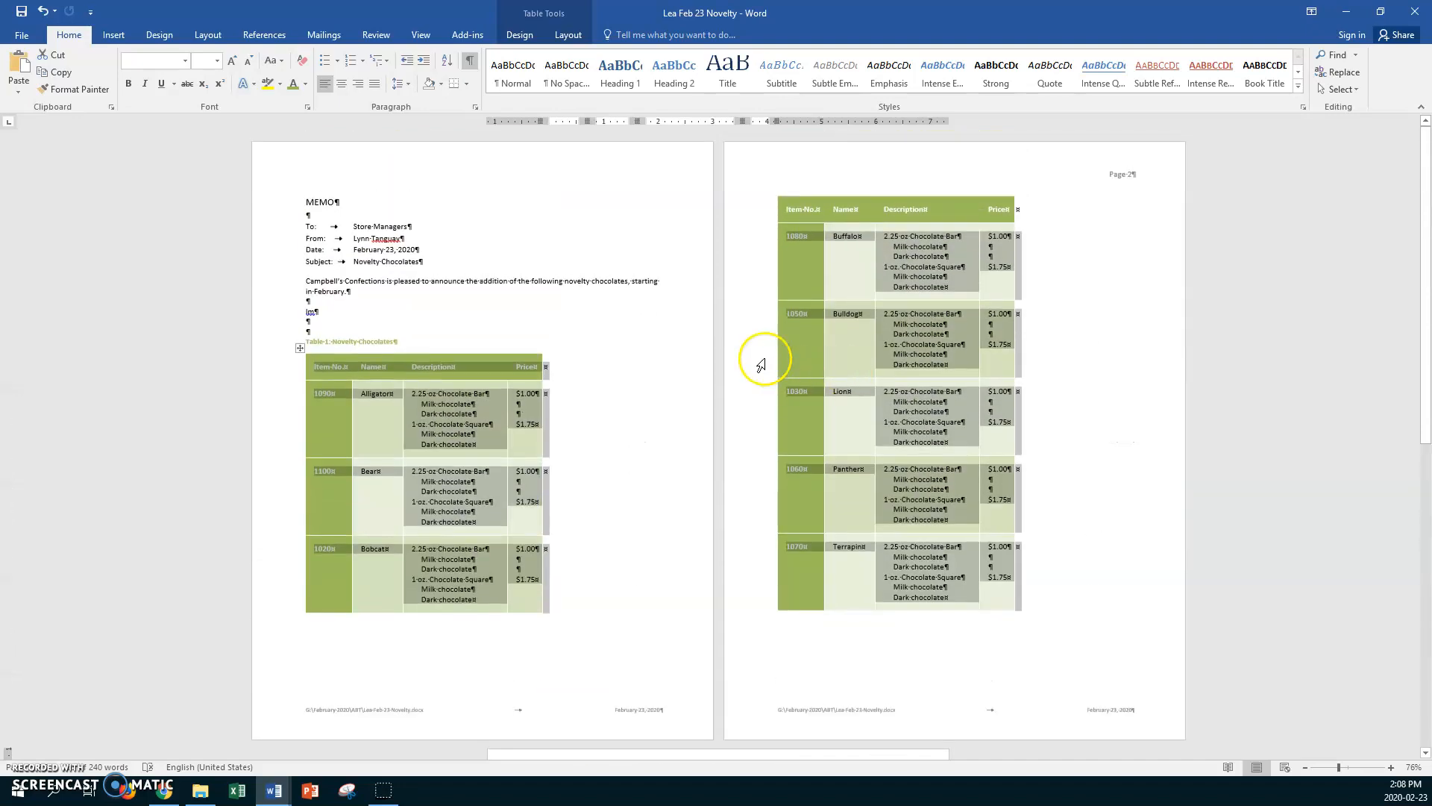
left_click(439, 260)
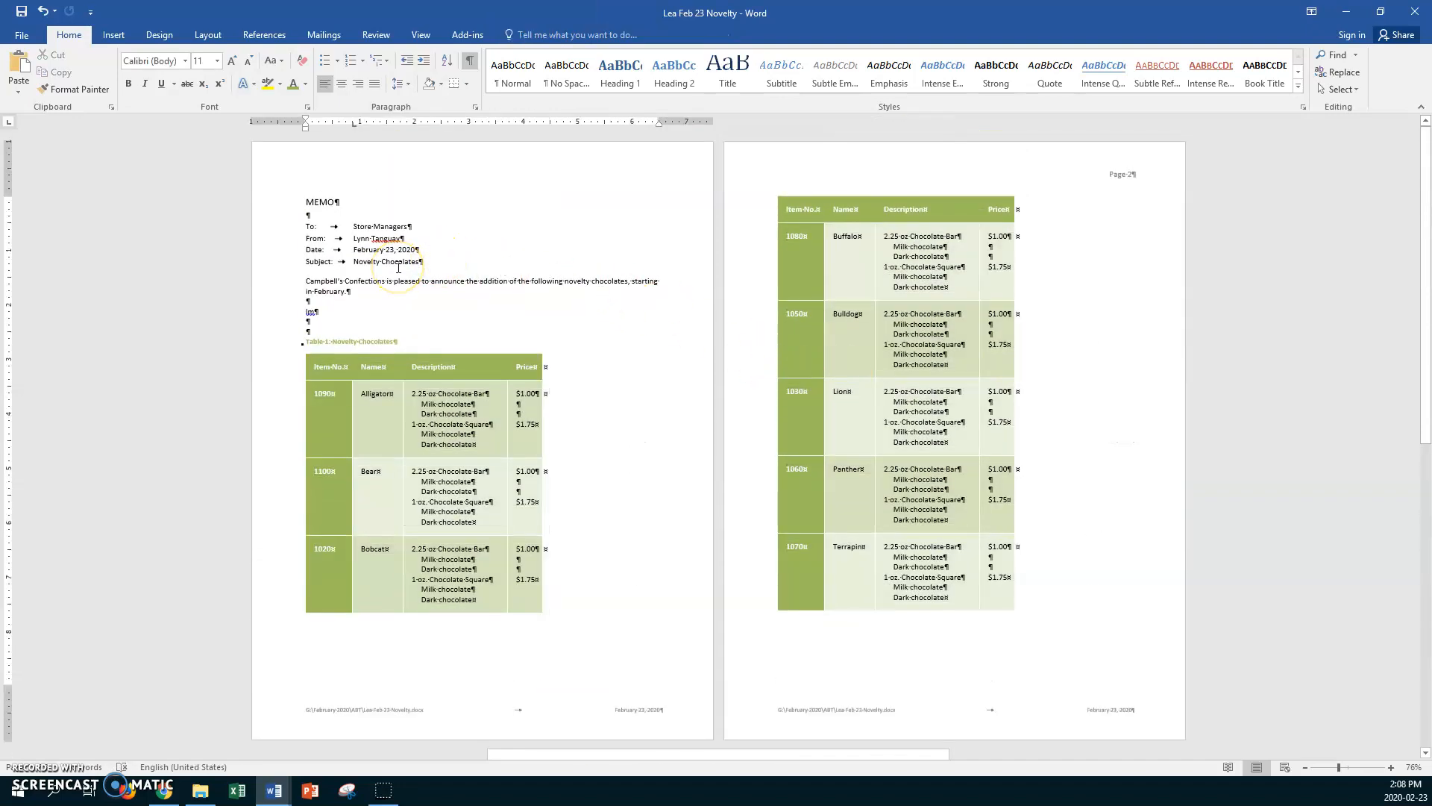